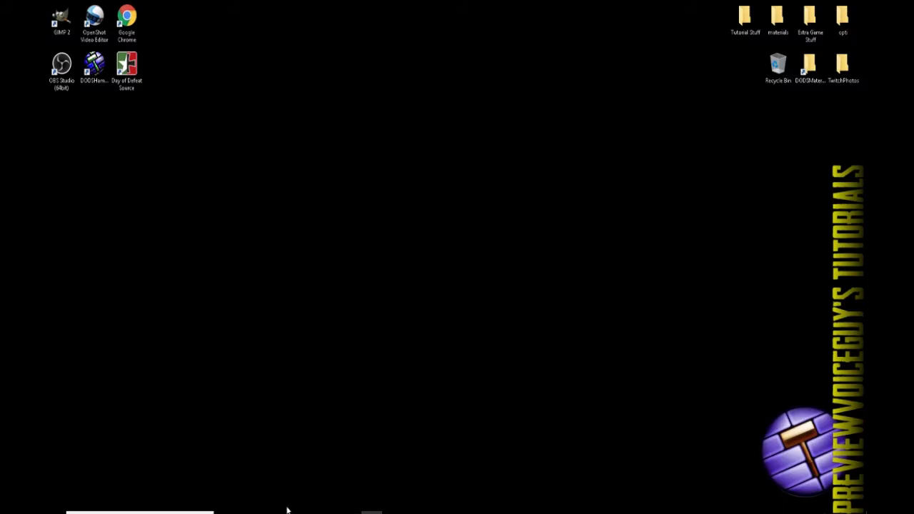
Open File Explorer from the Start menu and show the Windows (C:) drive
{"action": "key", "text": "super"}
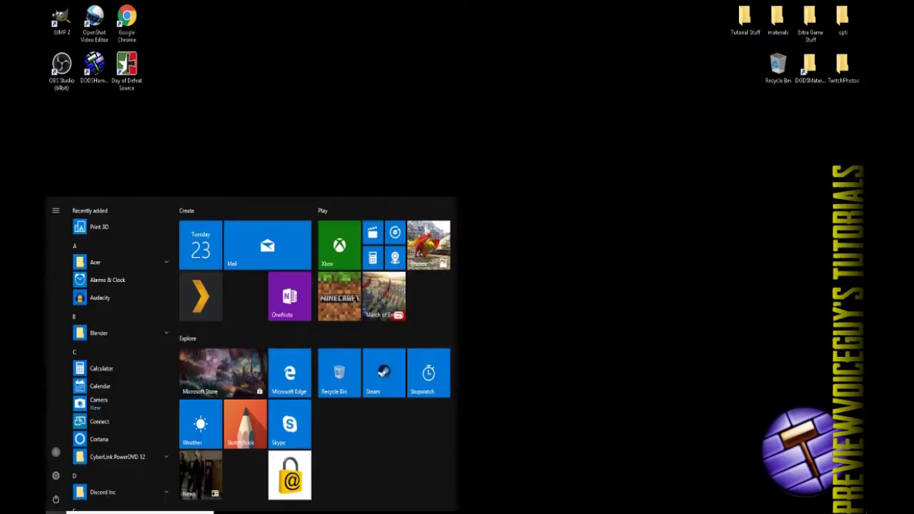
{"action": "scroll", "coordinate": [110, 452], "scroll_direction": "down", "scroll_amount": 3}
{"action": "scroll", "coordinate": [110, 452], "scroll_direction": "up", "scroll_amount": 3}
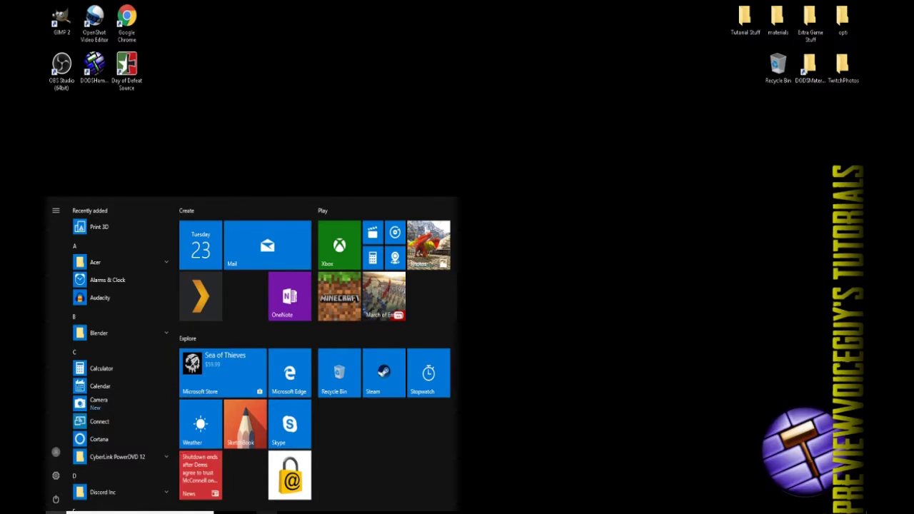
{"action": "left_click", "coordinate": [267, 511]}
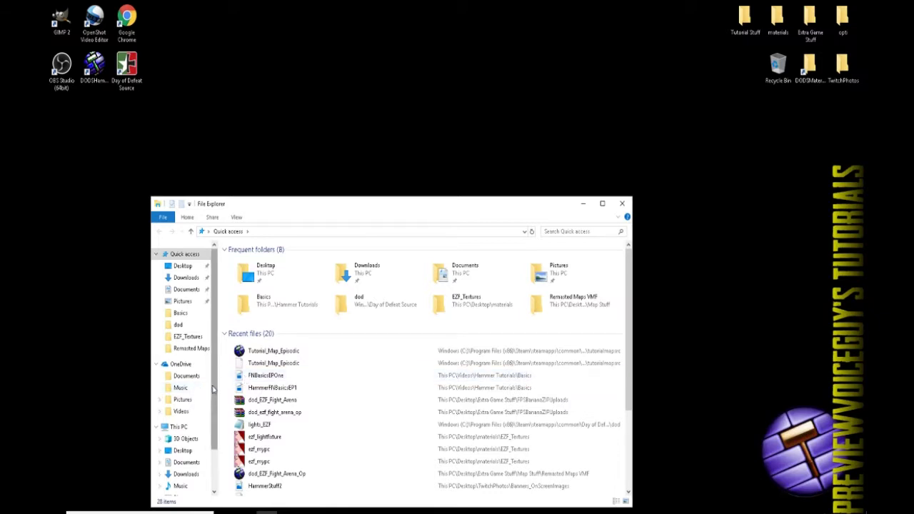
{"action": "scroll", "coordinate": [213, 390], "scroll_direction": "down", "scroll_amount": 2}
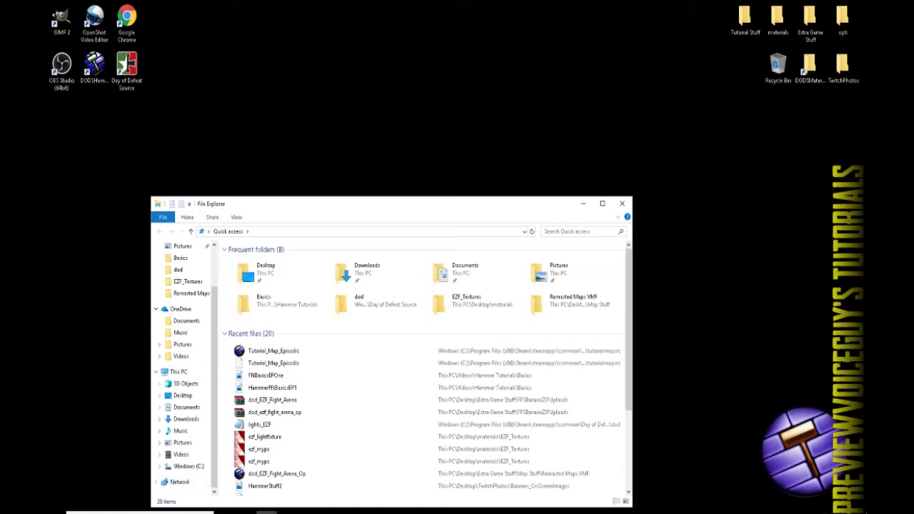
{"action": "left_click", "coordinate": [186, 471]}
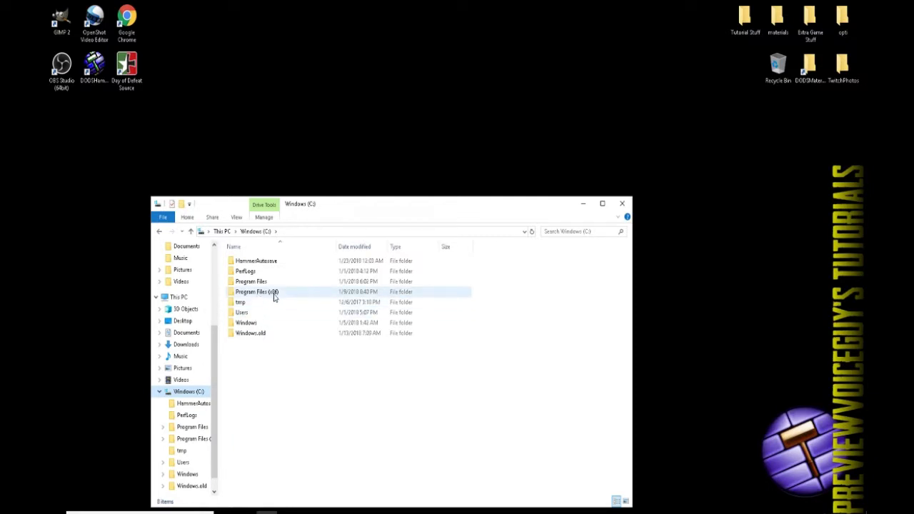
Browse to Program Files (x86) > Steam > steamapps > common > Day of Defeat Source
{"action": "double_click", "coordinate": [263, 294]}
{"action": "scroll", "coordinate": [271, 359], "scroll_direction": "down", "scroll_amount": 2}
{"action": "scroll", "coordinate": [271, 359], "scroll_direction": "down", "scroll_amount": 1}
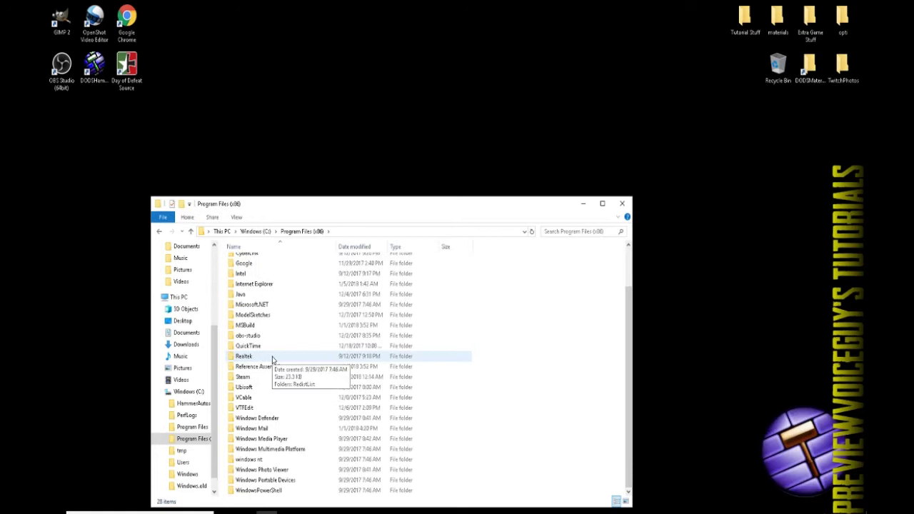
{"action": "double_click", "coordinate": [242, 377]}
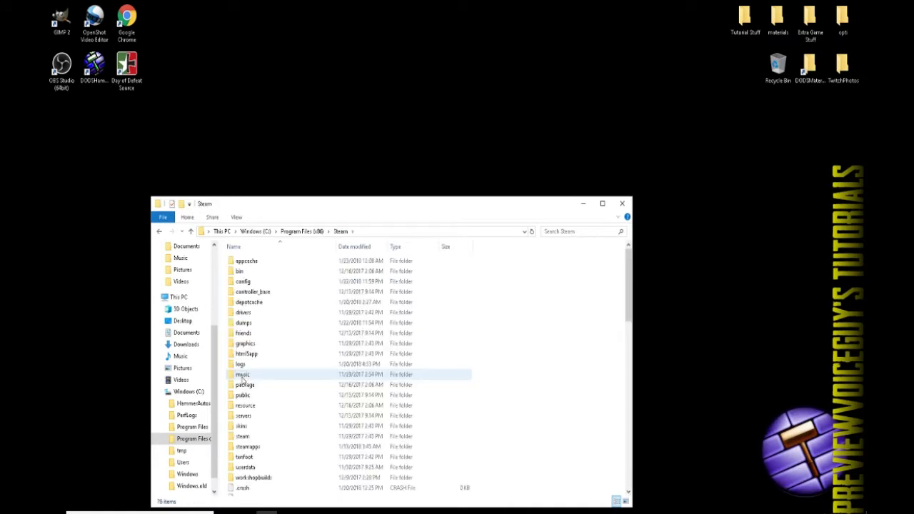
{"action": "scroll", "coordinate": [247, 382], "scroll_direction": "down", "scroll_amount": 6}
{"action": "scroll", "coordinate": [246, 383], "scroll_direction": "up", "scroll_amount": 2}
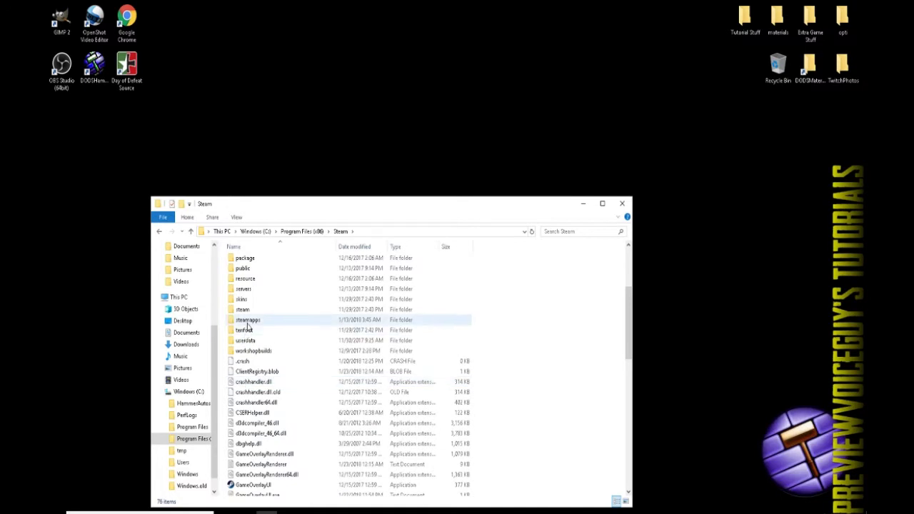
{"action": "double_click", "coordinate": [247, 319]}
{"action": "double_click", "coordinate": [251, 261]}
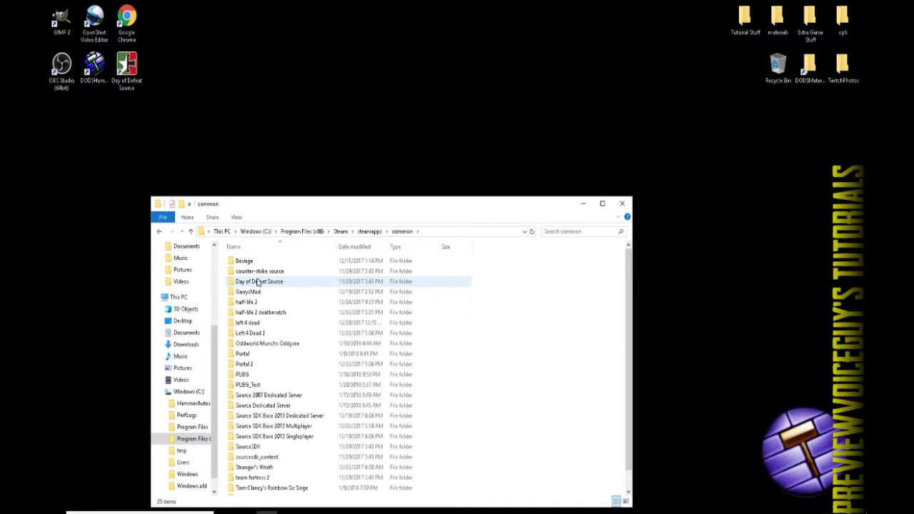
{"action": "left_click", "coordinate": [257, 283]}
Enter the Day of Defeat Source bin folder and run the hammer application
{"action": "double_click", "coordinate": [258, 283]}
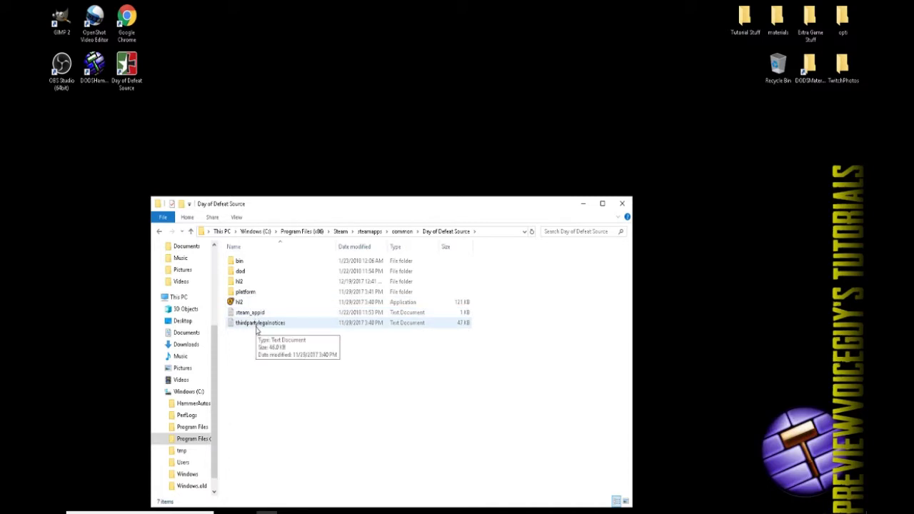
{"action": "double_click", "coordinate": [242, 262]}
{"action": "scroll", "coordinate": [263, 327], "scroll_direction": "down", "scroll_amount": 8}
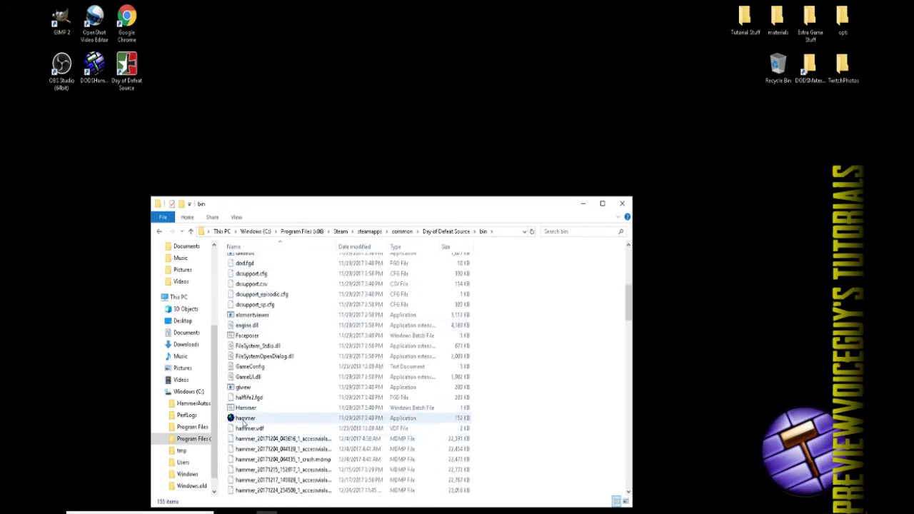
{"action": "left_click", "coordinate": [233, 418]}
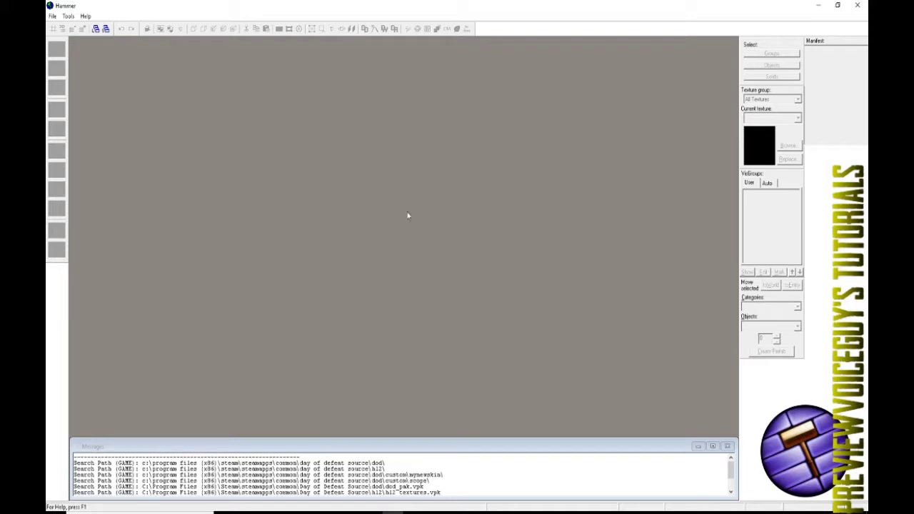
Create a new blank map with File > New and look through the Edit menu
{"action": "left_click", "coordinate": [52, 16]}
{"action": "left_click", "coordinate": [63, 26]}
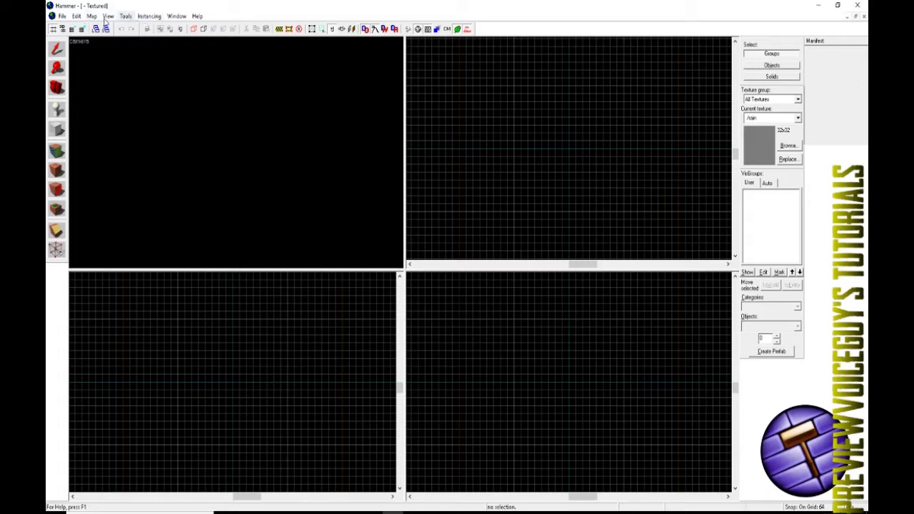
{"action": "left_click", "coordinate": [78, 16]}
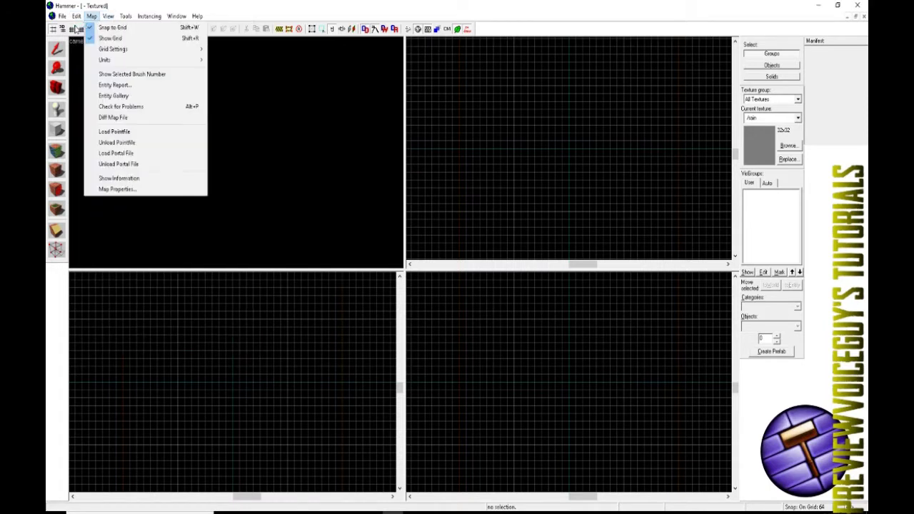
{"action": "mouse_move", "coordinate": [64, 17]}
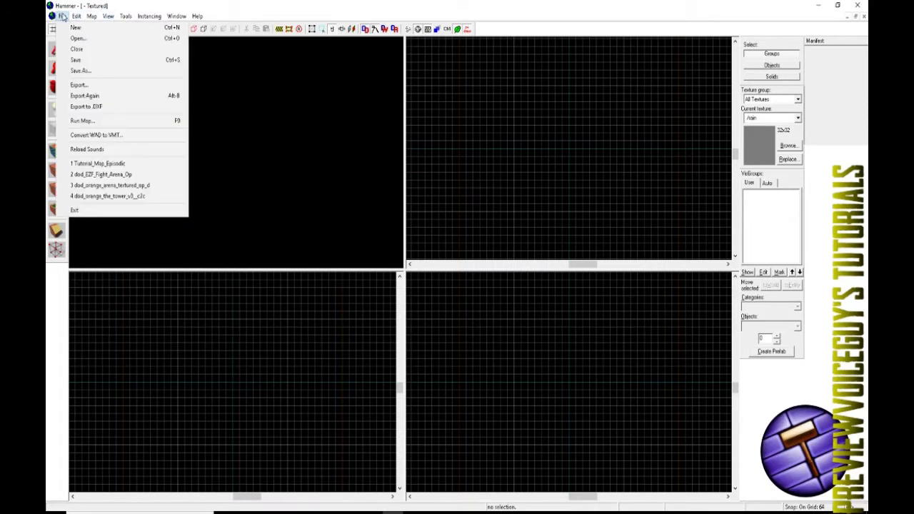
Open Tools > Options and select the Day of Defeat: Source configuration
{"action": "mouse_move", "coordinate": [131, 21]}
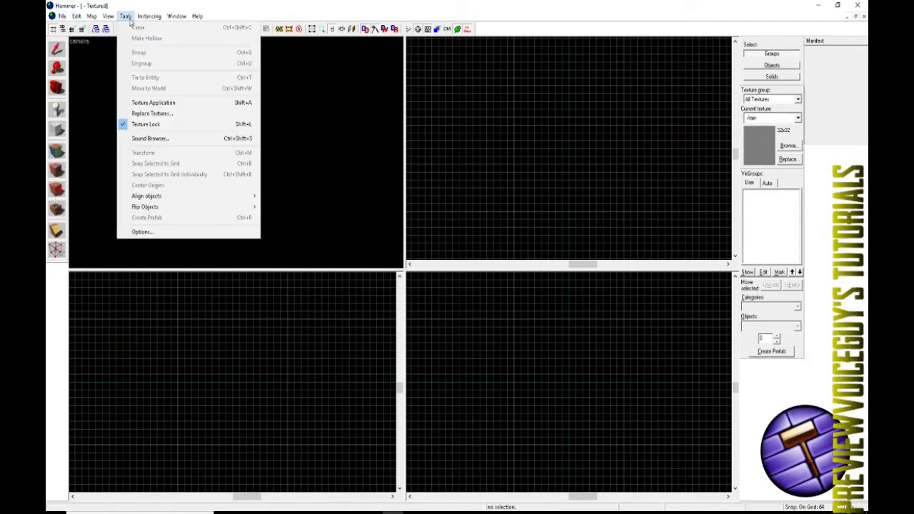
{"action": "left_click", "coordinate": [146, 231]}
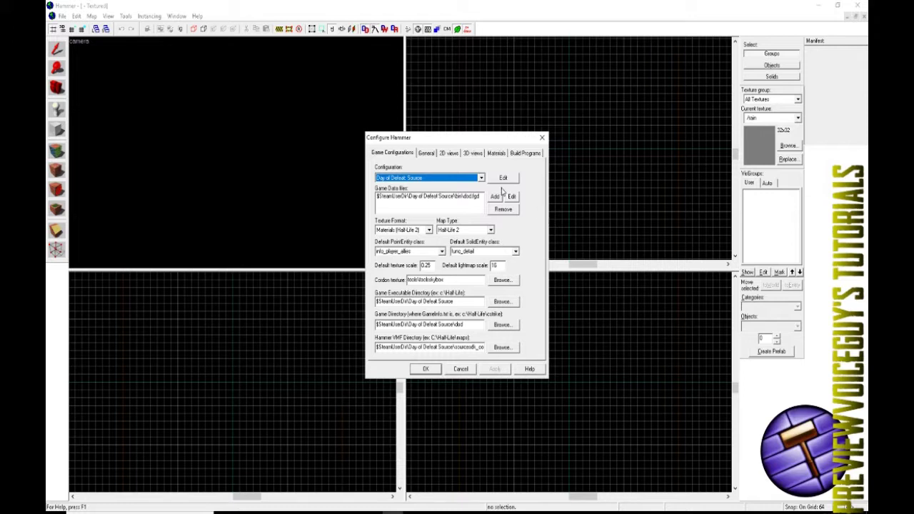
{"action": "left_click", "coordinate": [481, 177]}
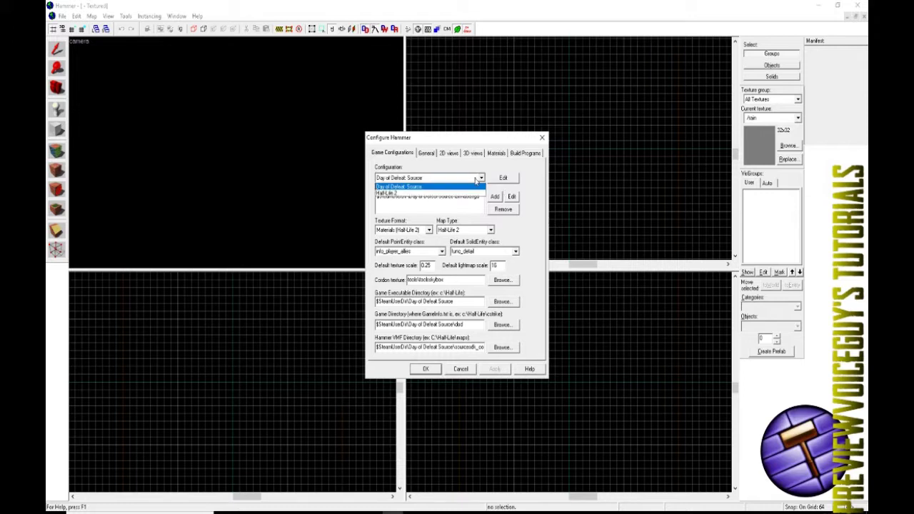
{"action": "left_click", "coordinate": [451, 188]}
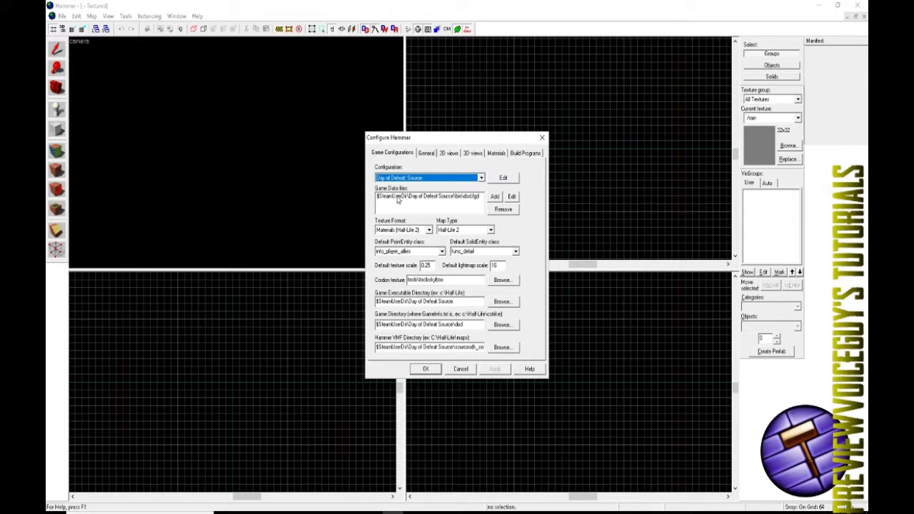
Add a game data file, browsing C: to Steam\steamapps\common\Day of Defeat Source\bin
{"action": "left_click", "coordinate": [494, 197]}
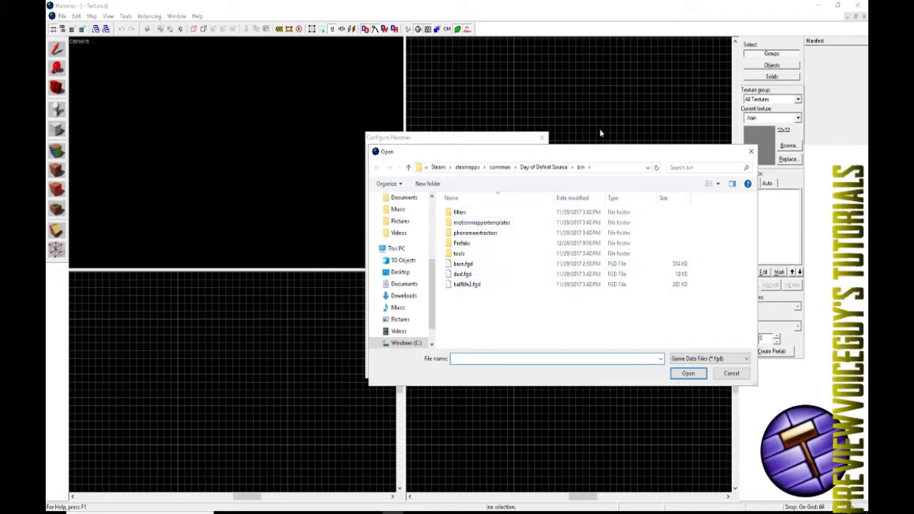
{"action": "scroll", "coordinate": [400, 282], "scroll_direction": "down", "scroll_amount": 1}
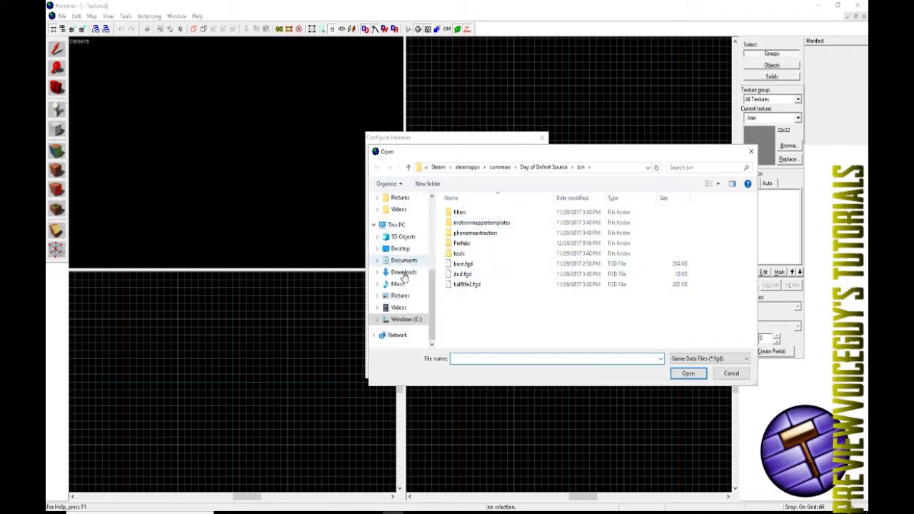
{"action": "left_click", "coordinate": [397, 318]}
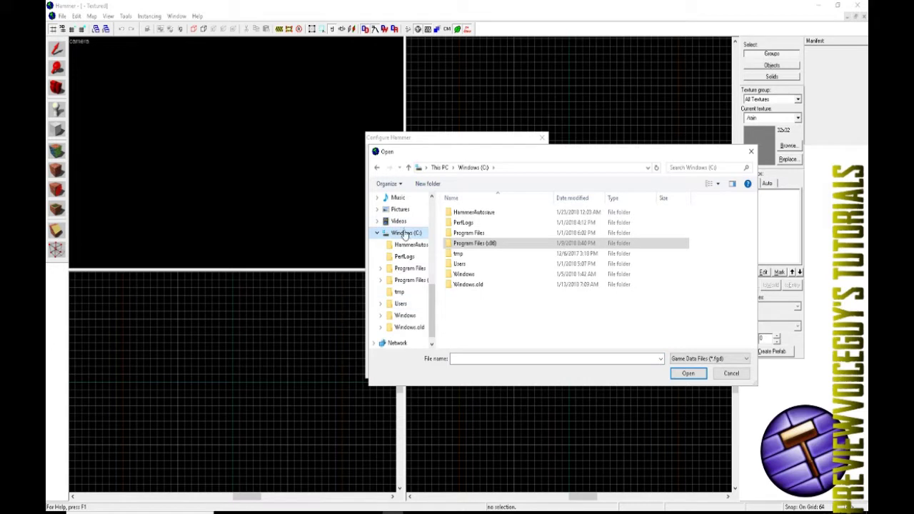
{"action": "double_click", "coordinate": [475, 243]}
{"action": "scroll", "coordinate": [491, 251], "scroll_direction": "down", "scroll_amount": 5}
{"action": "double_click", "coordinate": [467, 264]}
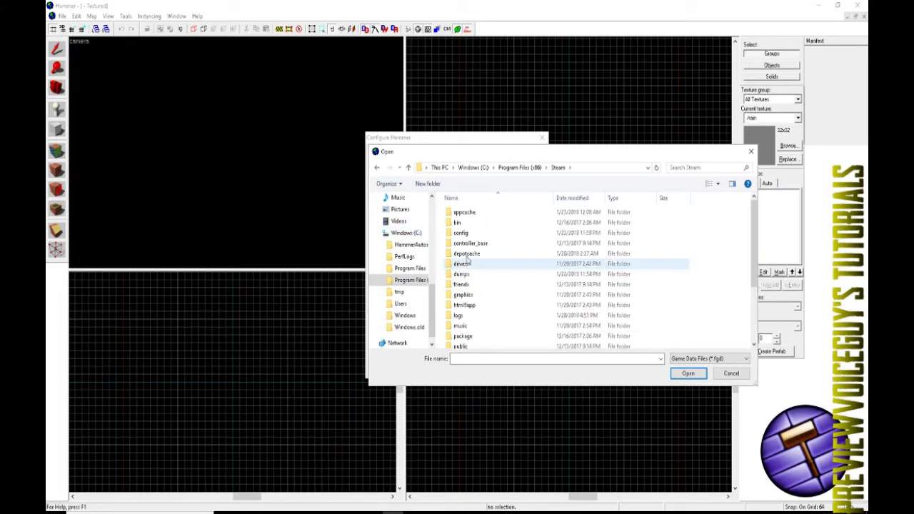
{"action": "scroll", "coordinate": [464, 255], "scroll_direction": "down", "scroll_amount": 3}
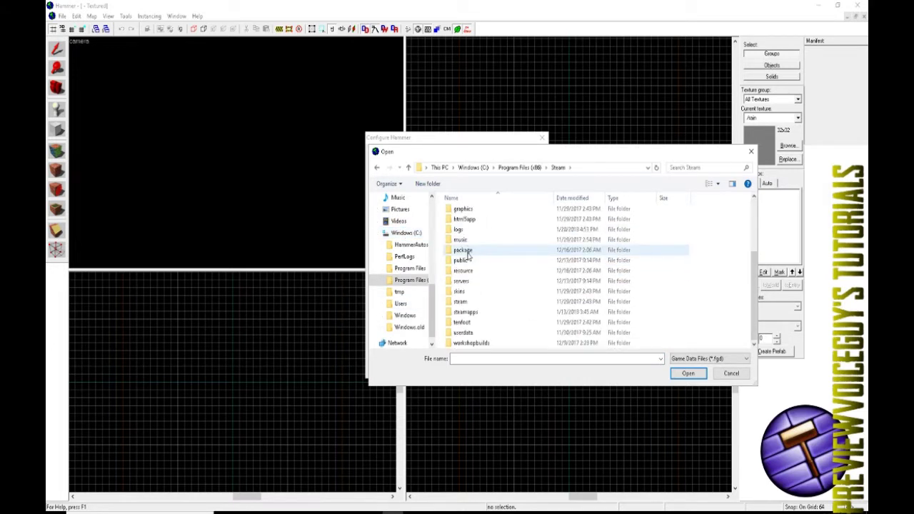
{"action": "double_click", "coordinate": [465, 312]}
{"action": "double_click", "coordinate": [463, 212]}
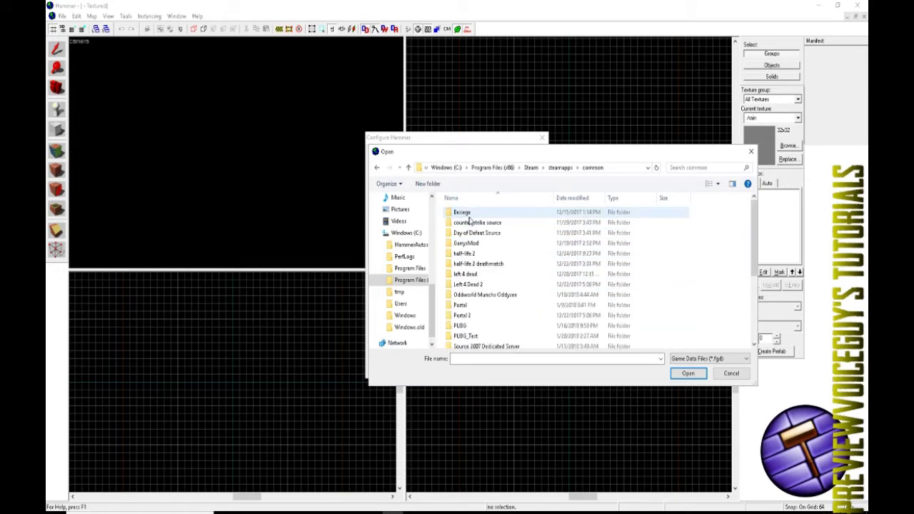
{"action": "double_click", "coordinate": [469, 233]}
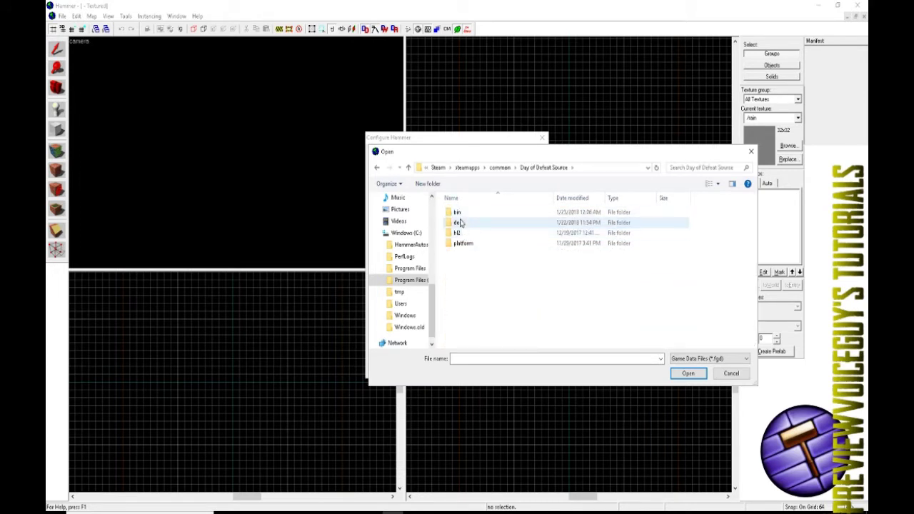
{"action": "double_click", "coordinate": [457, 212]}
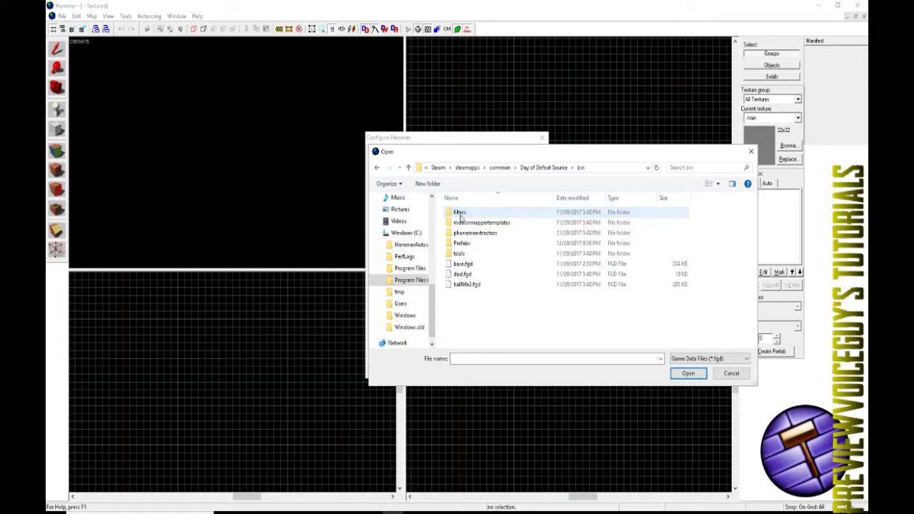
Add dod.fgd and remove the duplicate dod.fgd entry
{"action": "left_click", "coordinate": [475, 276]}
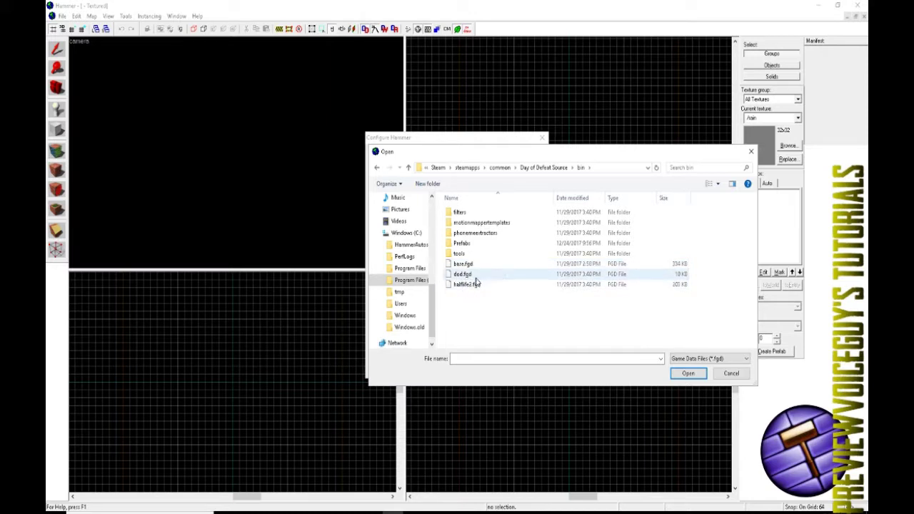
{"action": "double_click", "coordinate": [476, 276]}
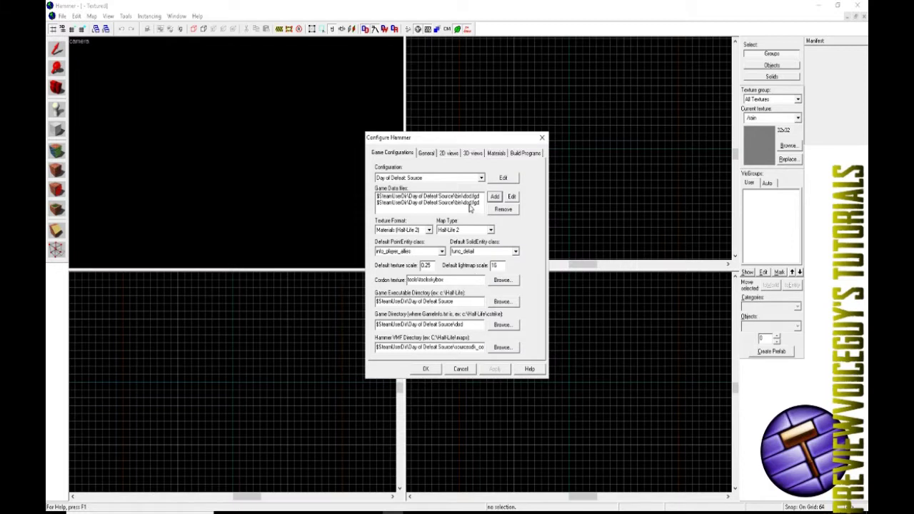
{"action": "left_click", "coordinate": [506, 210]}
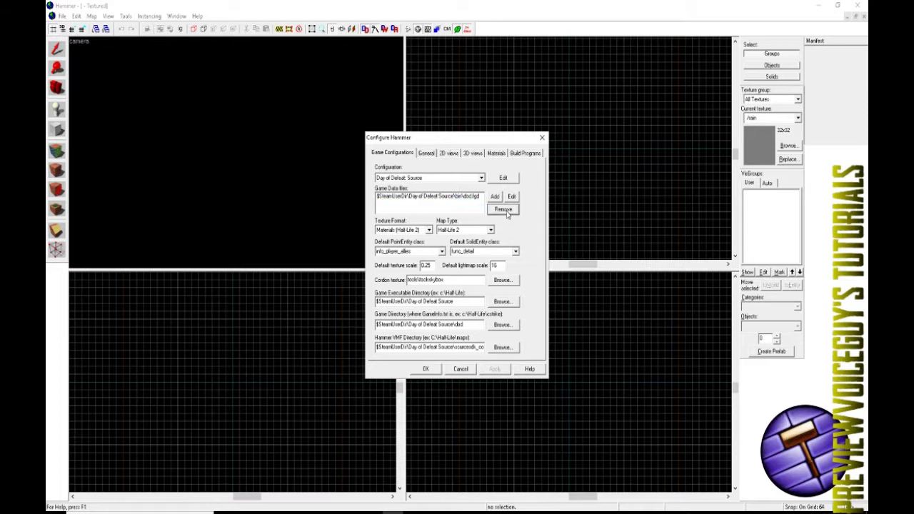
Confirm the configuration with OK, close Hammer, then open and dismiss hammer.exe's context menu
{"action": "left_click", "coordinate": [426, 368]}
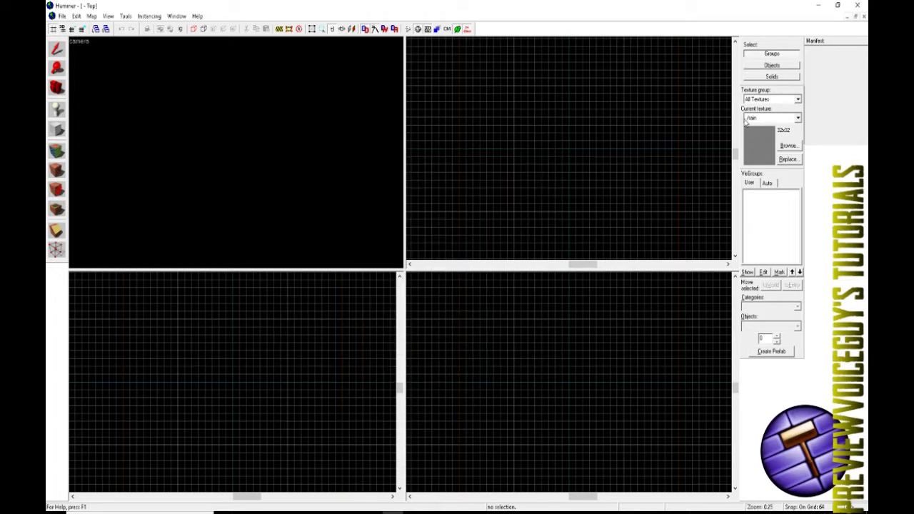
{"action": "left_click", "coordinate": [857, 5]}
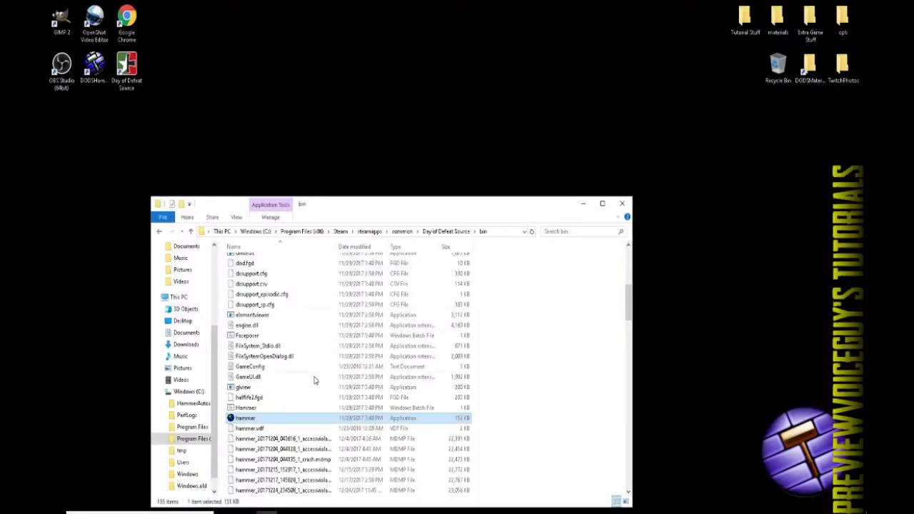
{"action": "double_click", "coordinate": [247, 420]}
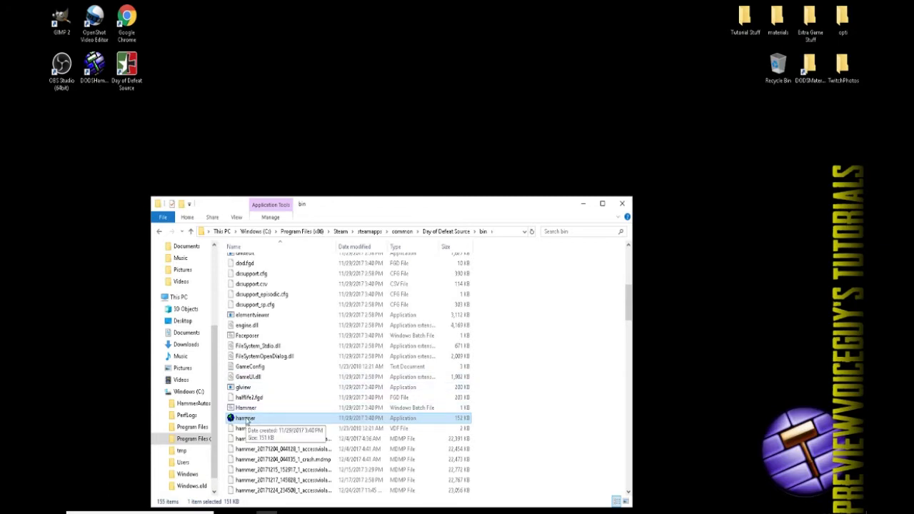
{"action": "right_click", "coordinate": [247, 420]}
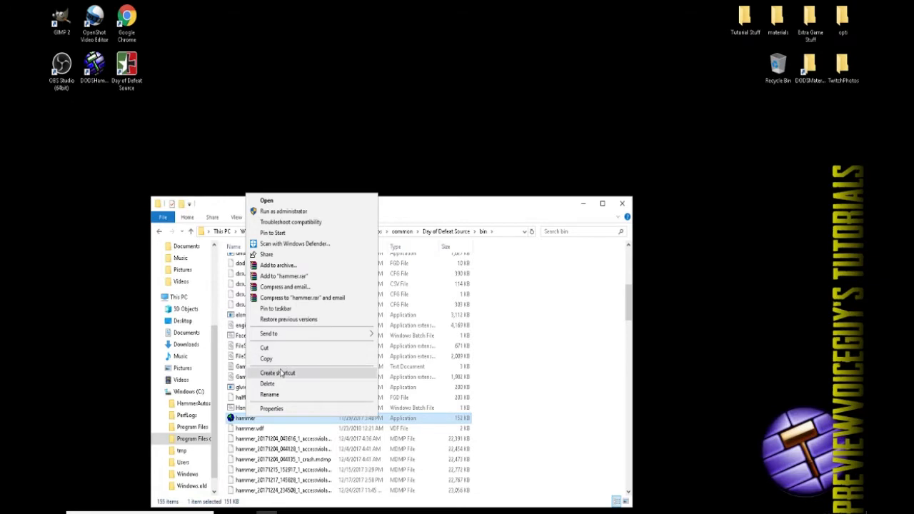
{"action": "left_click", "coordinate": [114, 124]}
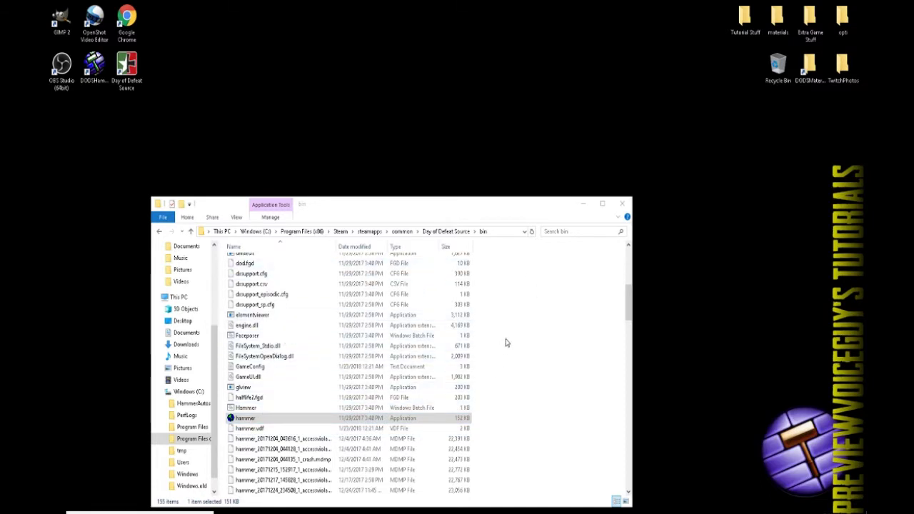
Close Explorer, launch Hammer from the DODSHammer desktop shortcut, then minimize it
{"action": "left_click", "coordinate": [622, 203]}
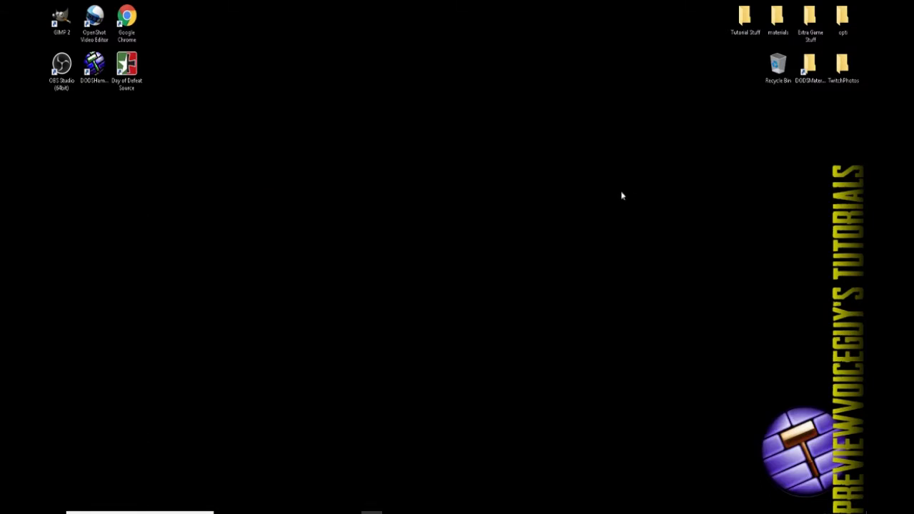
{"action": "double_click", "coordinate": [93, 64]}
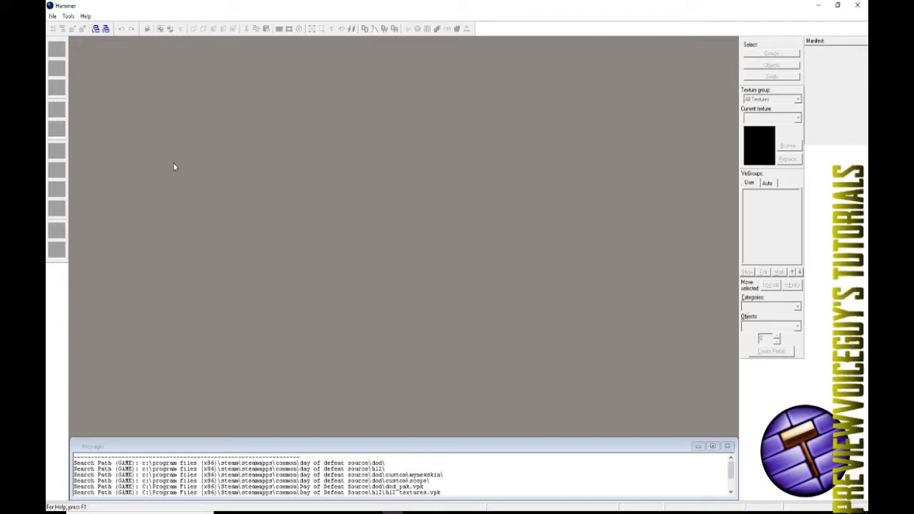
{"action": "left_click", "coordinate": [818, 5]}
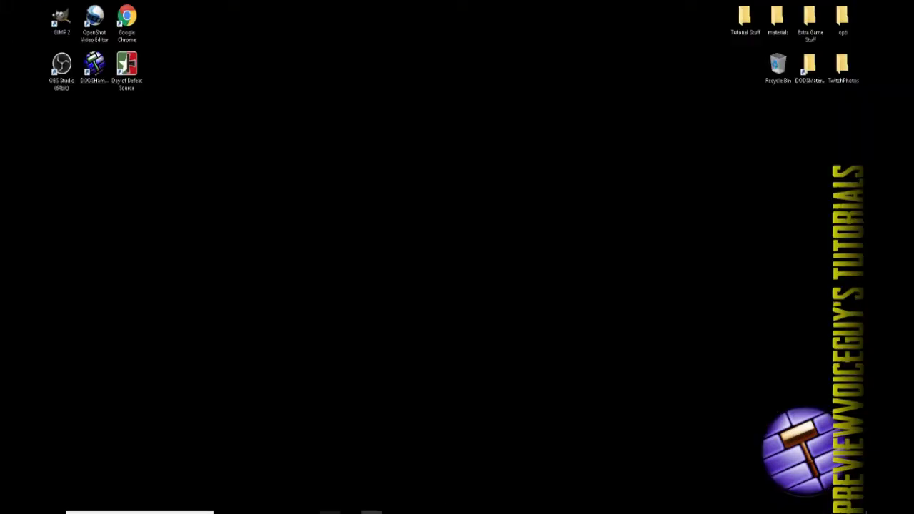
Start Source SDK from Steam's games library and launch Hammer Editor from its launcher
{"action": "left_click", "coordinate": [362, 511]}
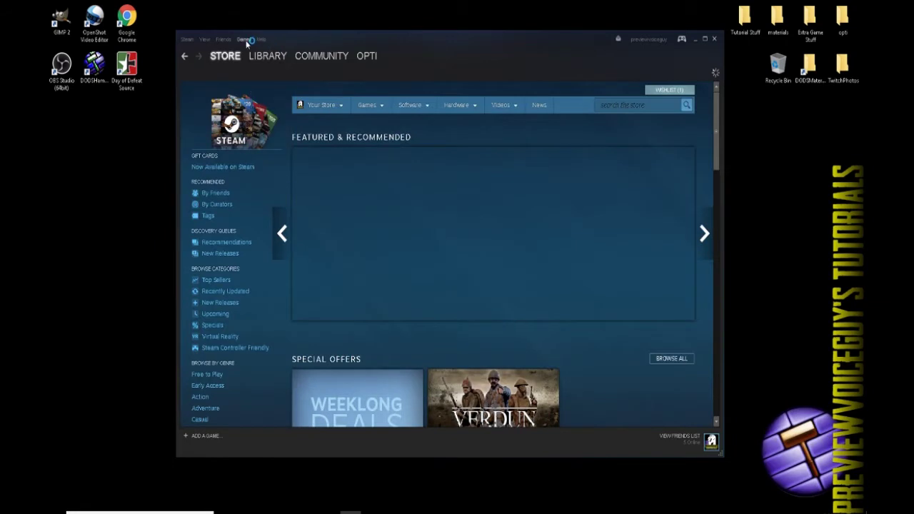
{"action": "left_click", "coordinate": [244, 40]}
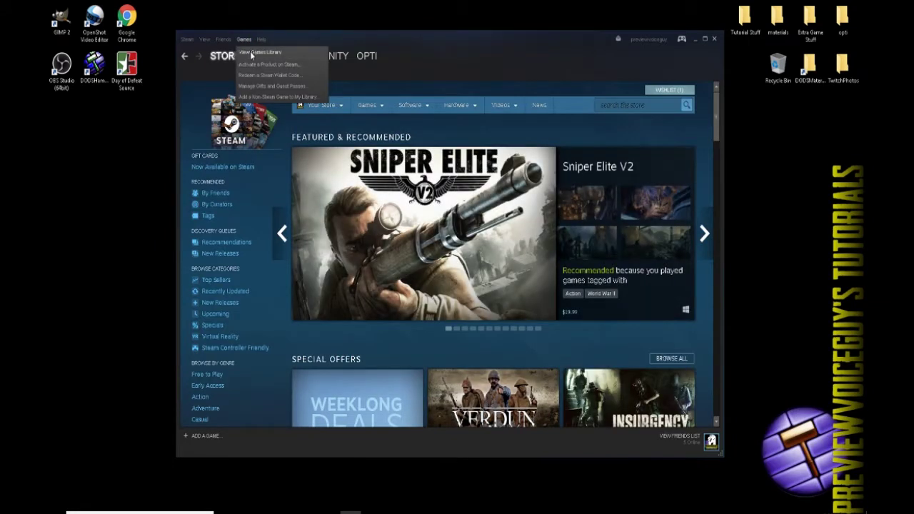
{"action": "left_click", "coordinate": [251, 56]}
{"action": "double_click", "coordinate": [206, 242]}
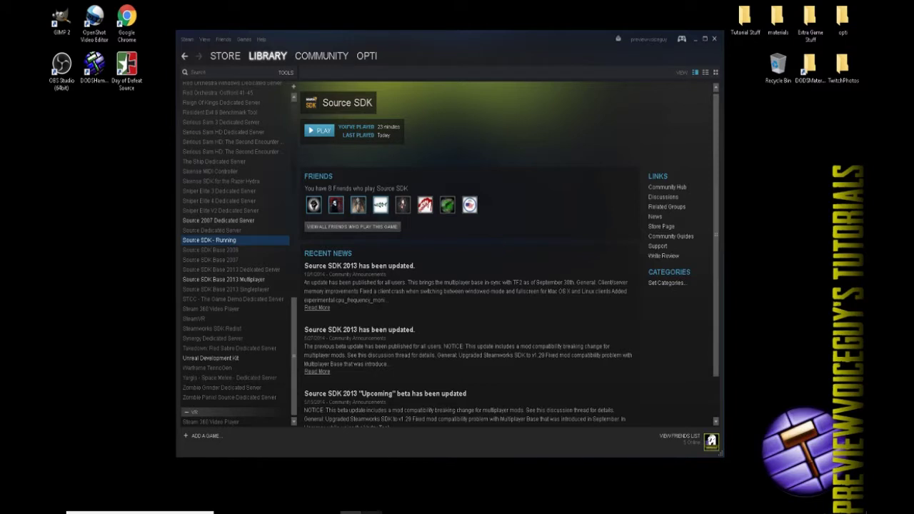
{"action": "right_click", "coordinate": [393, 511]}
{"action": "left_click", "coordinate": [394, 500]}
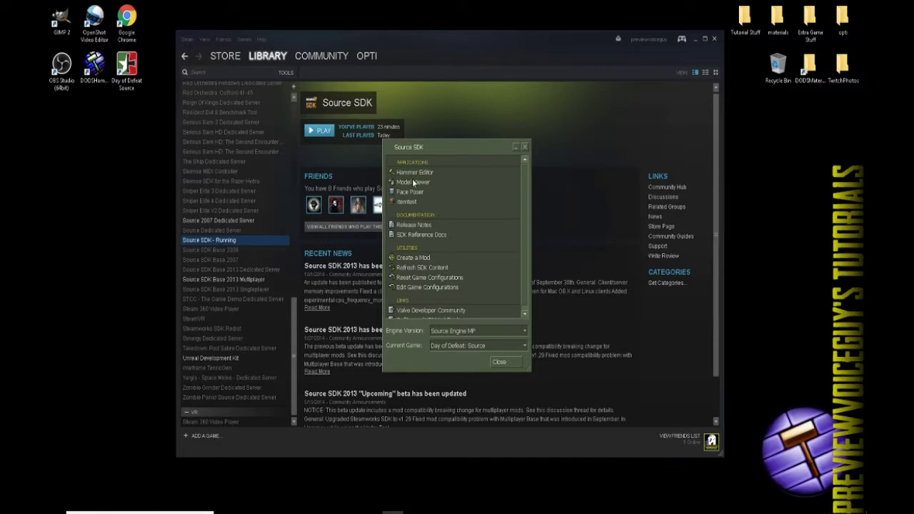
{"action": "double_click", "coordinate": [414, 173]}
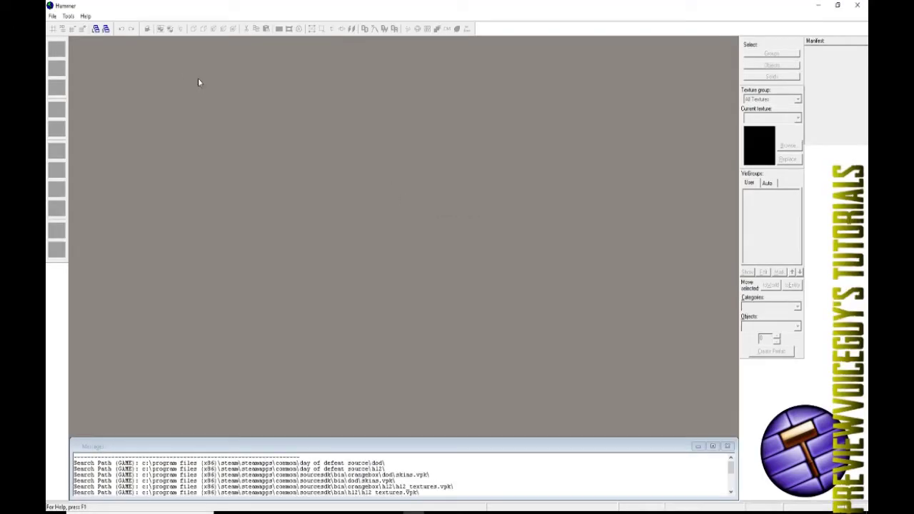
Start a new map and dismiss the missing scheme file error
{"action": "left_click", "coordinate": [52, 16]}
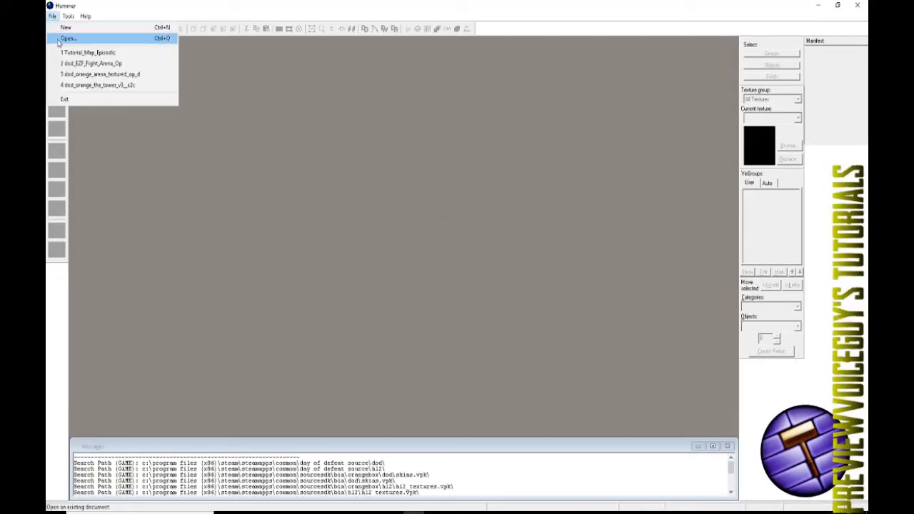
{"action": "left_click", "coordinate": [61, 28]}
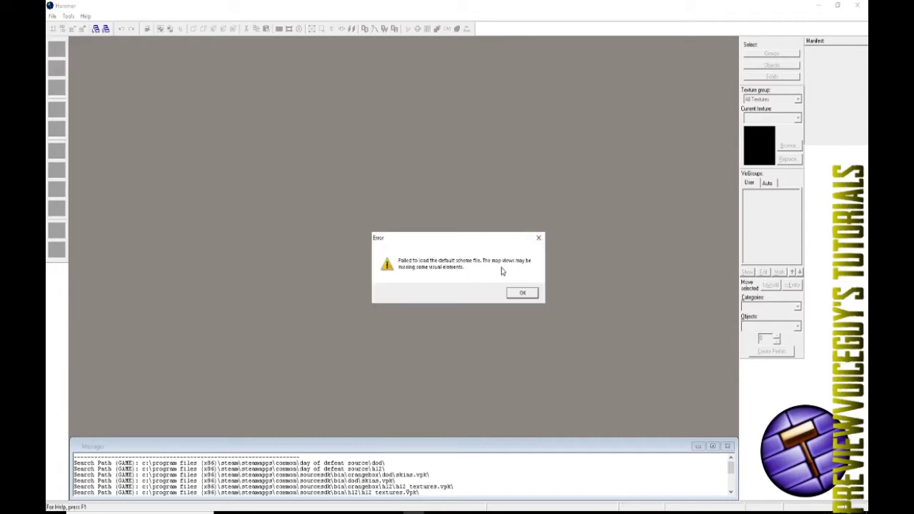
{"action": "left_click", "coordinate": [511, 293]}
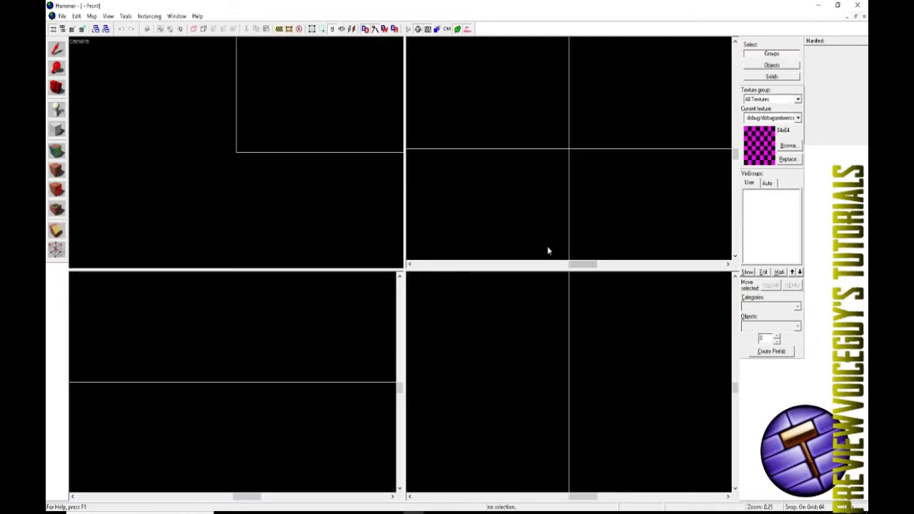
Review the Day of Defeat: Source settings in Tools > Options, then close them
{"action": "left_click", "coordinate": [77, 16]}
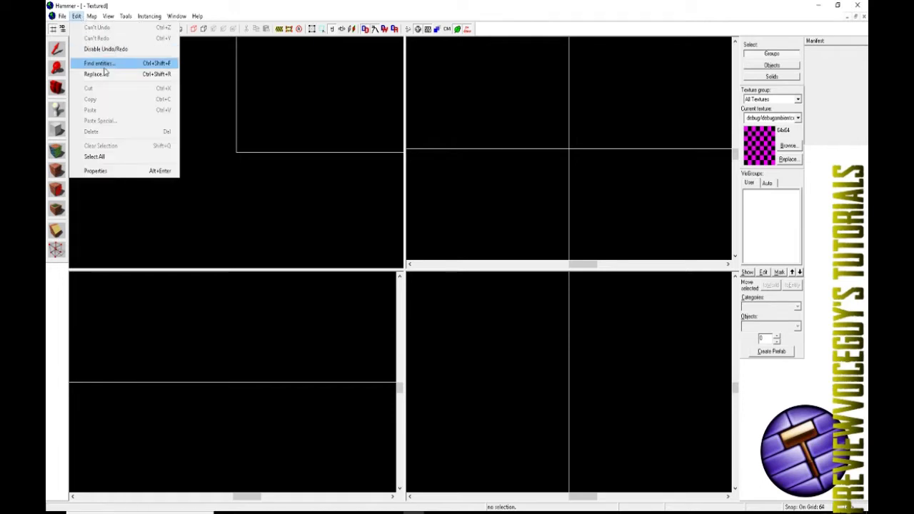
{"action": "mouse_move", "coordinate": [126, 16]}
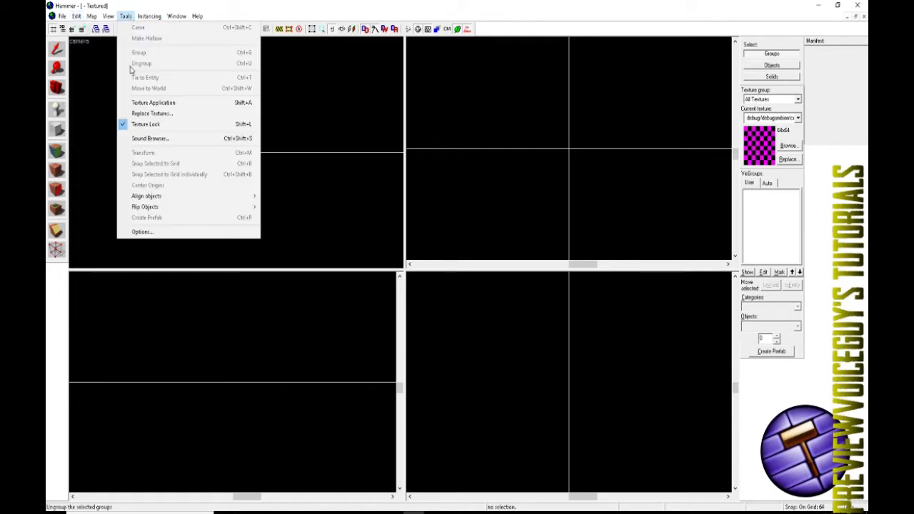
{"action": "left_click", "coordinate": [143, 232]}
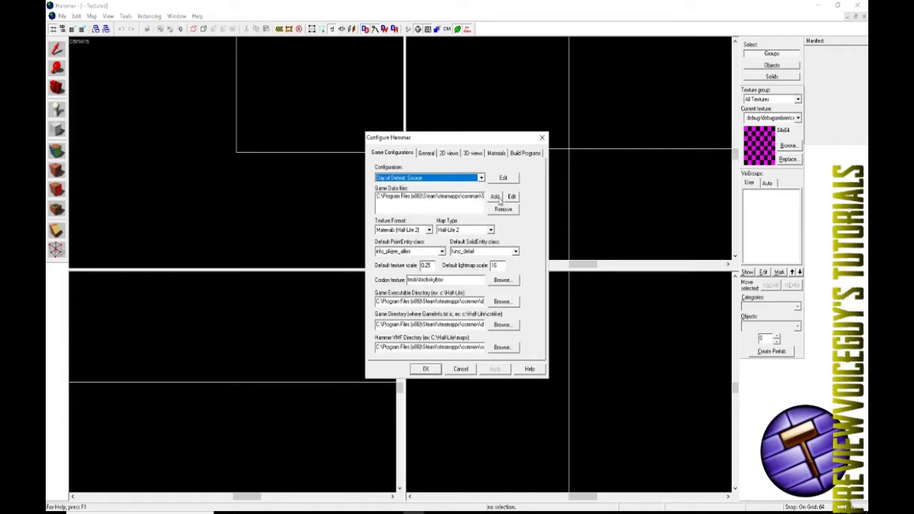
{"action": "left_click", "coordinate": [542, 137]}
Close Hammer, the Source SDK launcher and Steam
{"action": "left_click", "coordinate": [860, 6]}
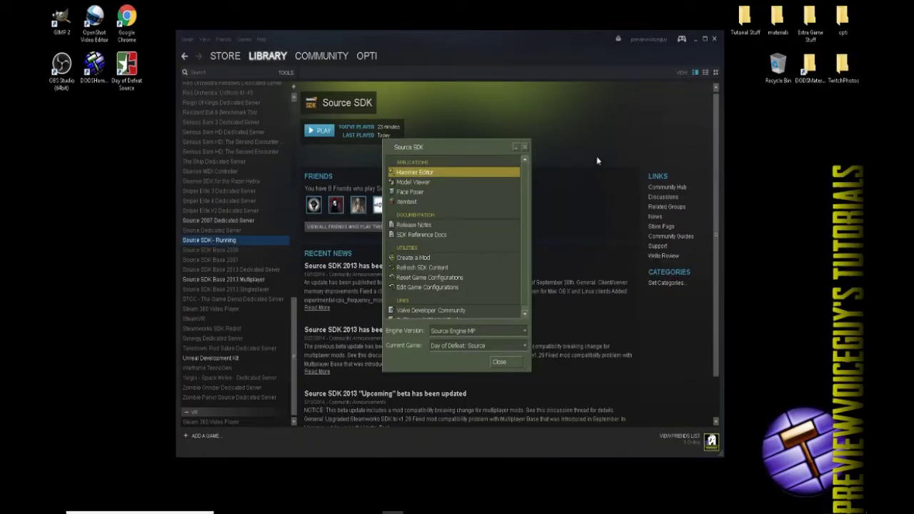
{"action": "left_click", "coordinate": [524, 147]}
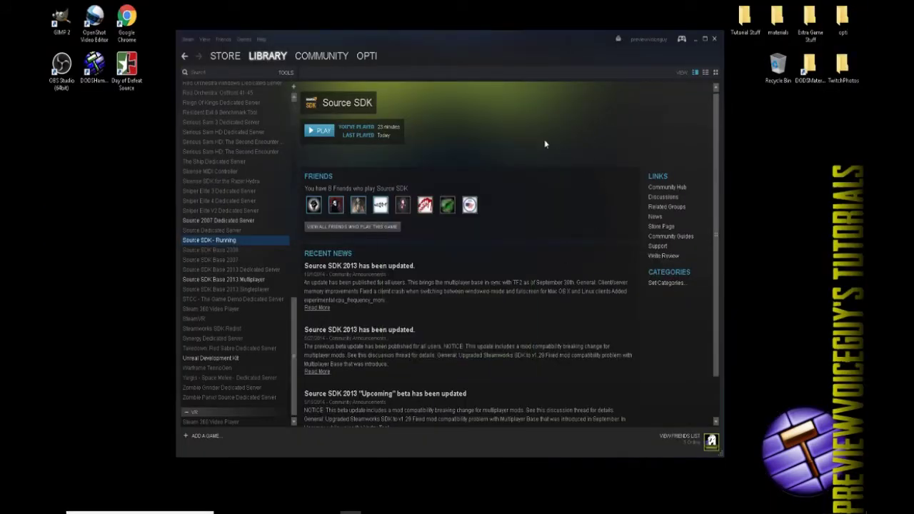
{"action": "left_click", "coordinate": [714, 39]}
Relaunch DODSHammer and create a new blank map with its four views
{"action": "double_click", "coordinate": [94, 66]}
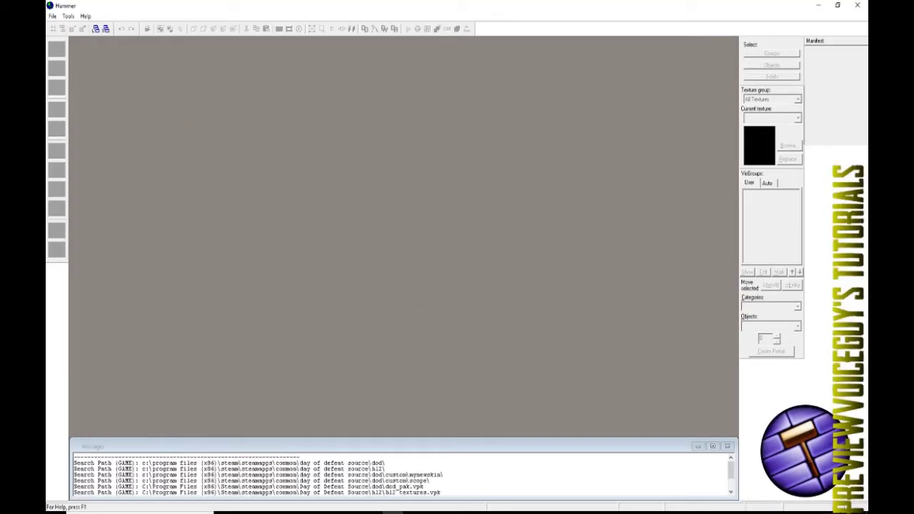
{"action": "left_click", "coordinate": [52, 16]}
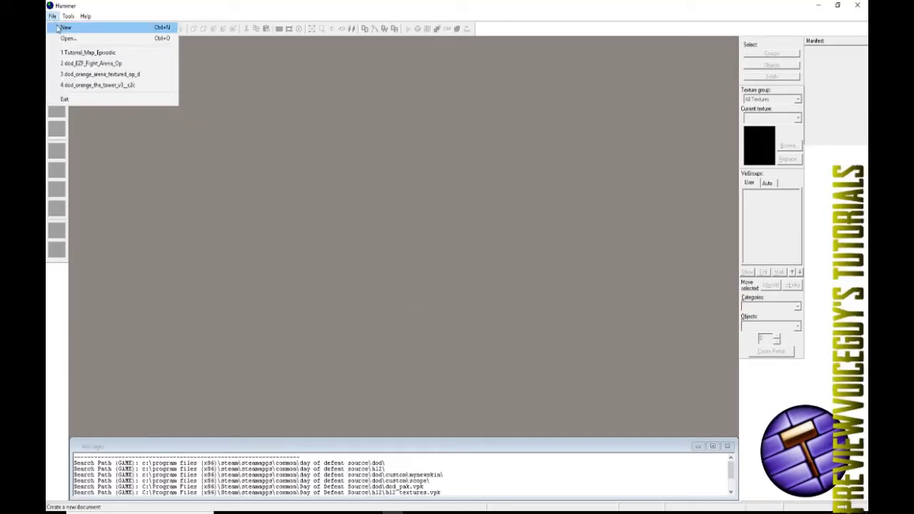
{"action": "left_click", "coordinate": [58, 27]}
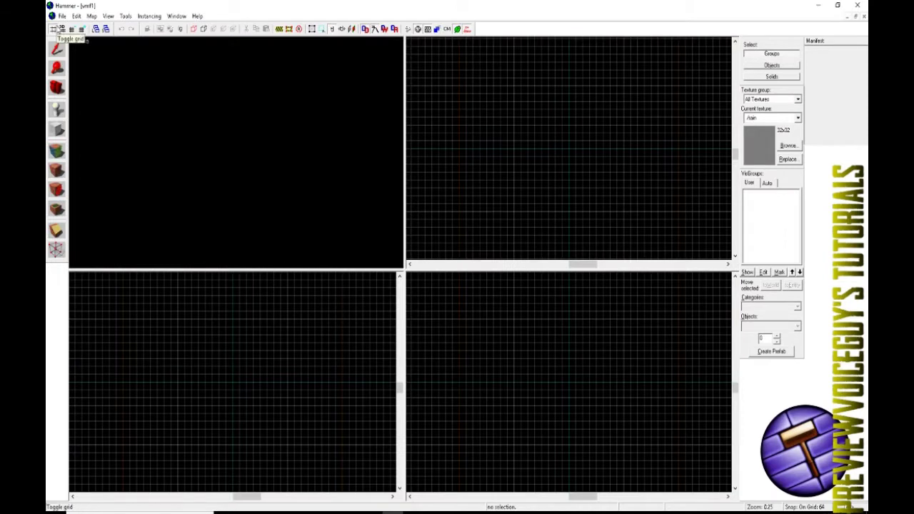
{"action": "scroll", "coordinate": [477, 143], "scroll_direction": "down", "scroll_amount": 2}
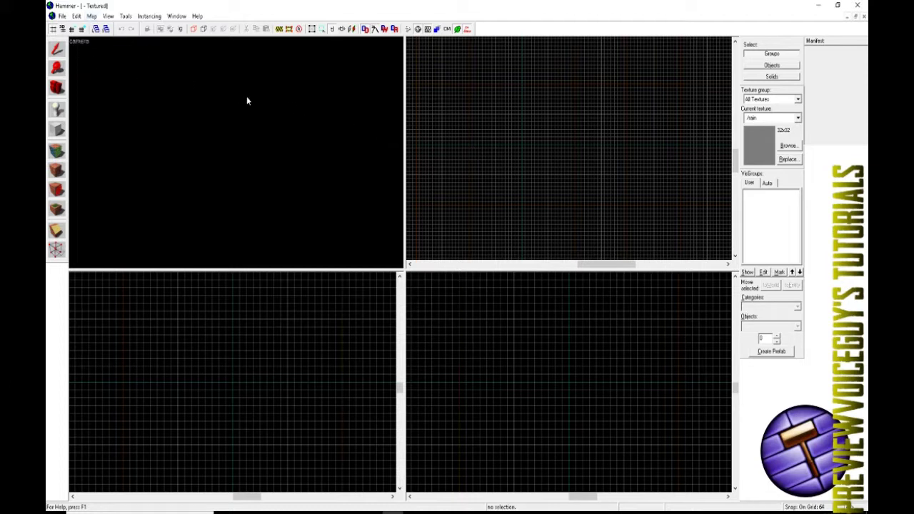
{"action": "left_click", "coordinate": [80, 41]}
Switch the top-left view to a 3D Textured camera view
{"action": "left_click", "coordinate": [99, 51]}
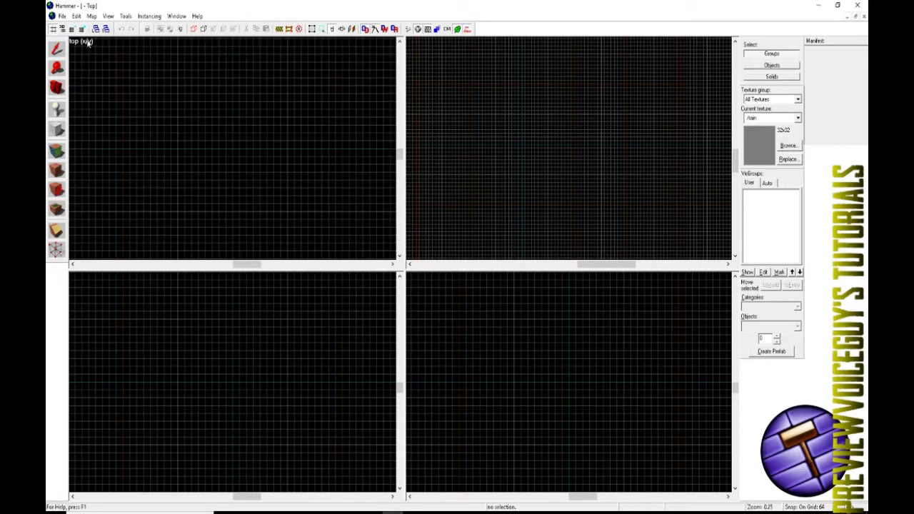
{"action": "left_click", "coordinate": [80, 42]}
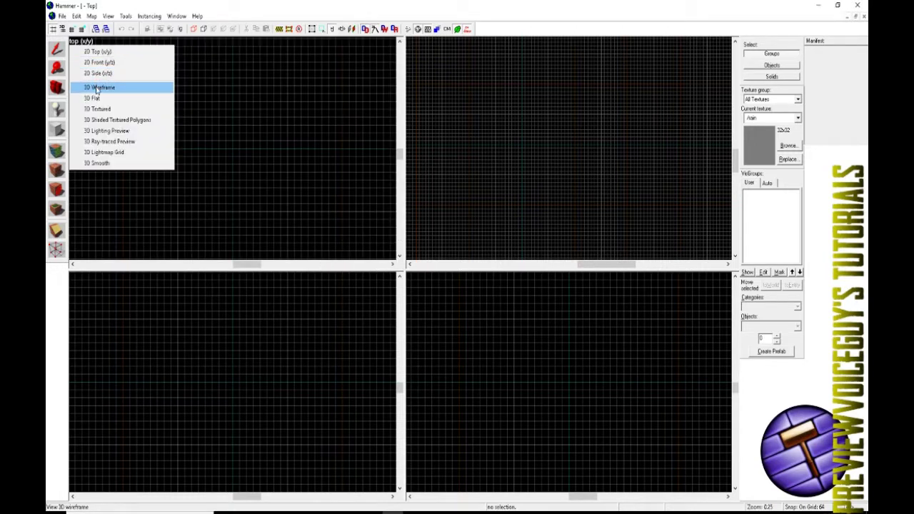
{"action": "left_click", "coordinate": [98, 109]}
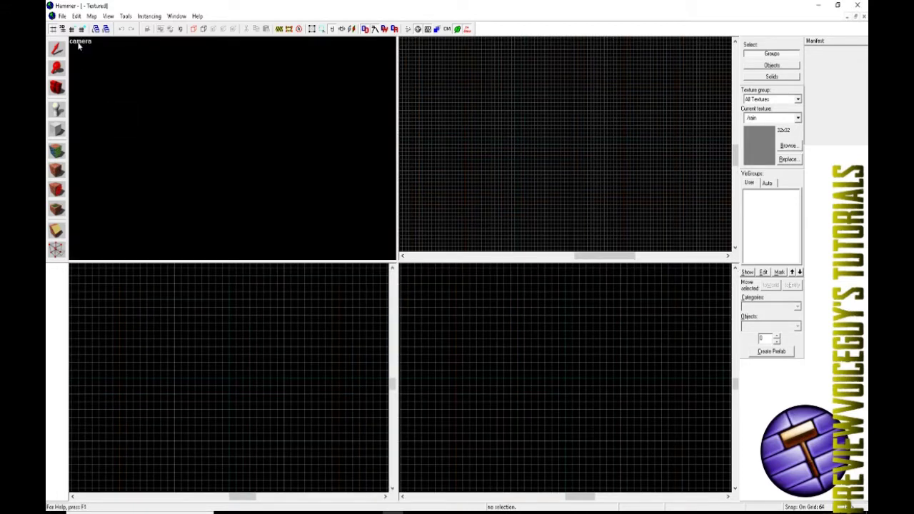
Check the remaining views stay 2D Top, 2D Front and 2D Side
{"action": "left_click", "coordinate": [414, 45]}
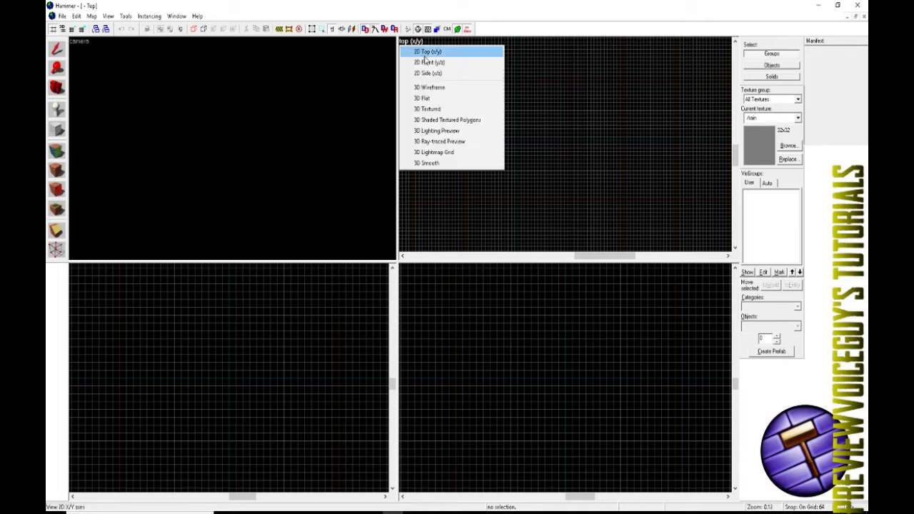
{"action": "left_click", "coordinate": [425, 56]}
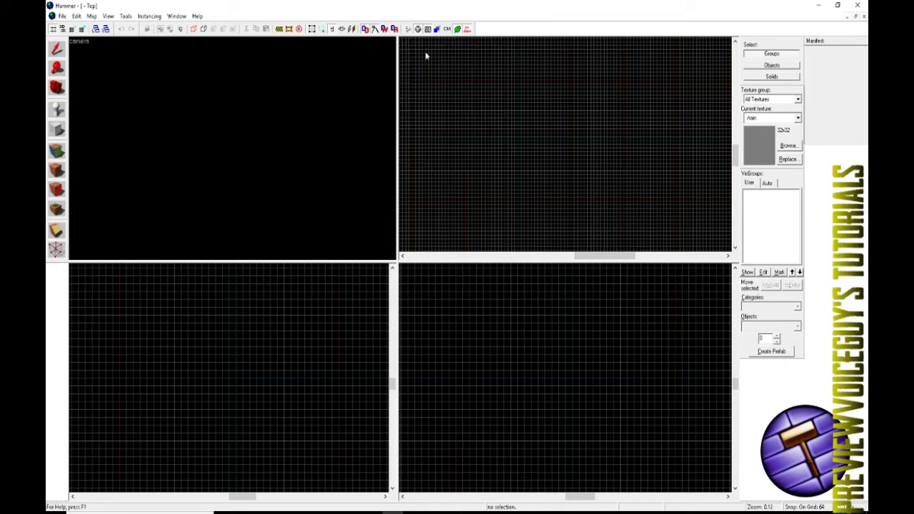
{"action": "left_click", "coordinate": [412, 268]}
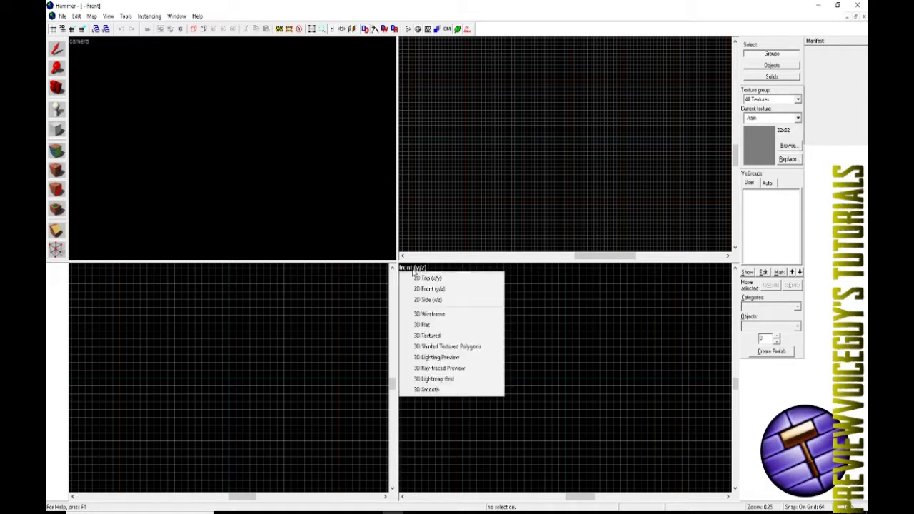
{"action": "left_click", "coordinate": [87, 283]}
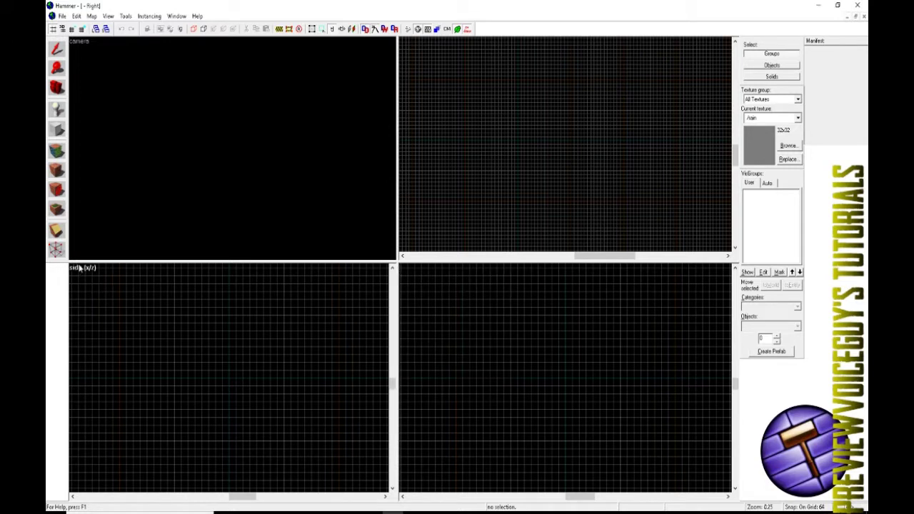
{"action": "left_click", "coordinate": [81, 268]}
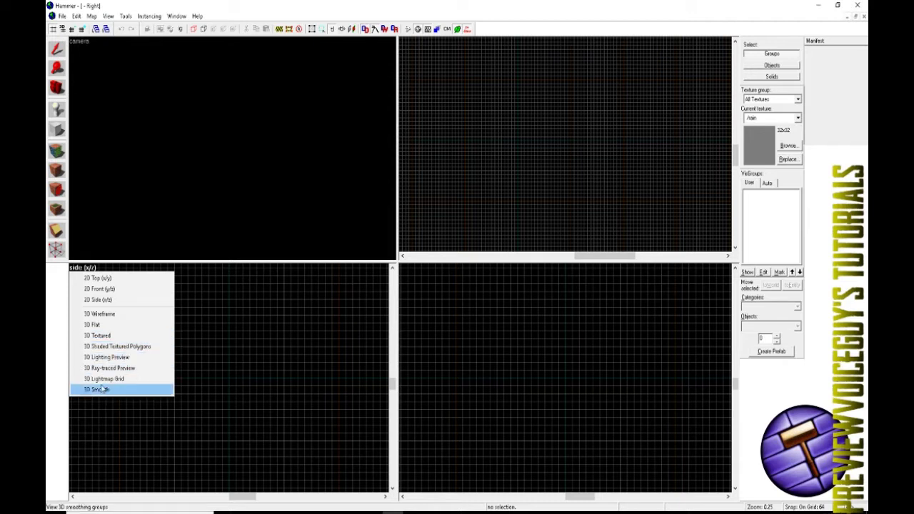
Keep the side view 2D, enable radius culling, zoom the top view out to 0.01, and select the Block tool
{"action": "left_click", "coordinate": [290, 65]}
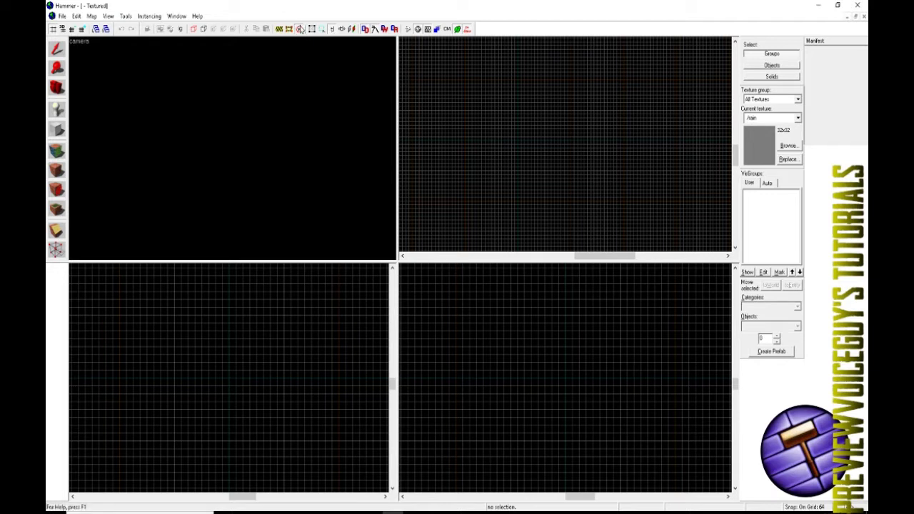
{"action": "left_click", "coordinate": [299, 29]}
{"action": "left_click", "coordinate": [503, 119]}
{"action": "scroll", "coordinate": [502, 120], "scroll_direction": "down", "scroll_amount": 6}
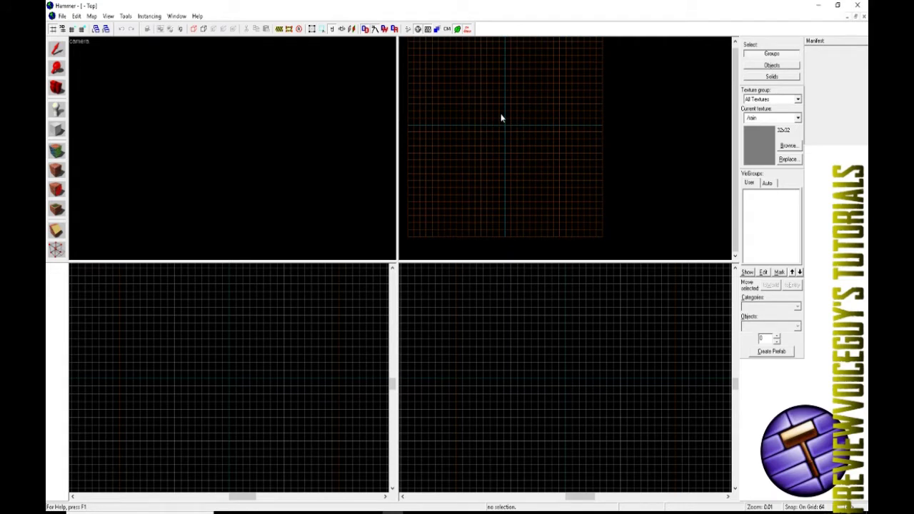
{"action": "left_click", "coordinate": [167, 81]}
{"action": "left_click", "coordinate": [57, 87]}
Zoom the top view back in to about 0.31 and dolly the 3D camera in and out
{"action": "scroll", "coordinate": [285, 145], "scroll_direction": "up", "scroll_amount": 2}
{"action": "scroll", "coordinate": [506, 126], "scroll_direction": "up", "scroll_amount": 3}
{"action": "scroll", "coordinate": [507, 105], "scroll_direction": "up", "scroll_amount": 6}
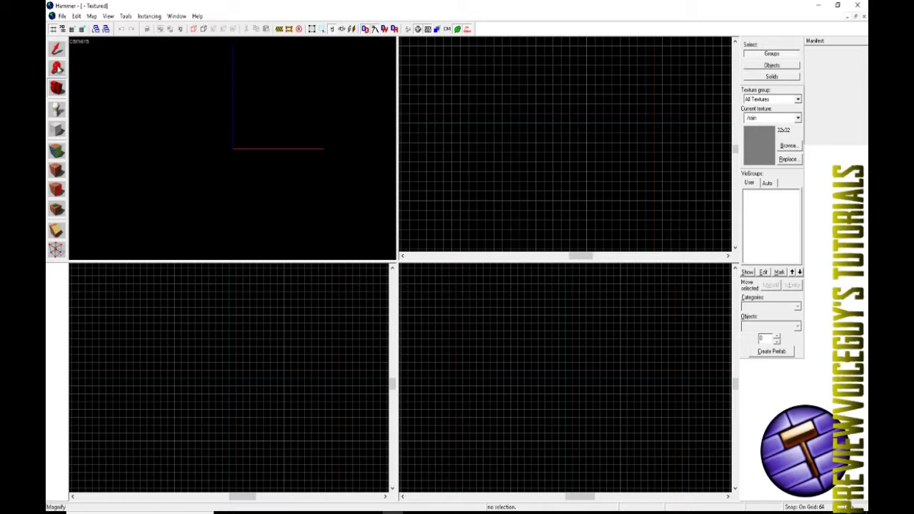
{"action": "scroll", "coordinate": [237, 149], "scroll_direction": "down", "scroll_amount": 3}
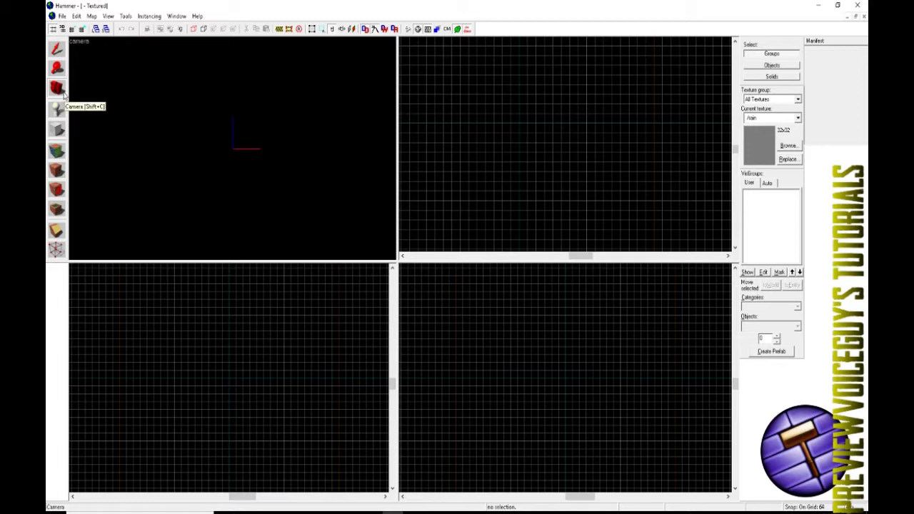
Rotate the 3D camera with the Camera tool, then use Z mouselook and W to move toward the origin
{"action": "left_click", "coordinate": [63, 95]}
{"action": "left_click_drag", "start_coordinate": [232, 147], "coordinate": [232, 148]}
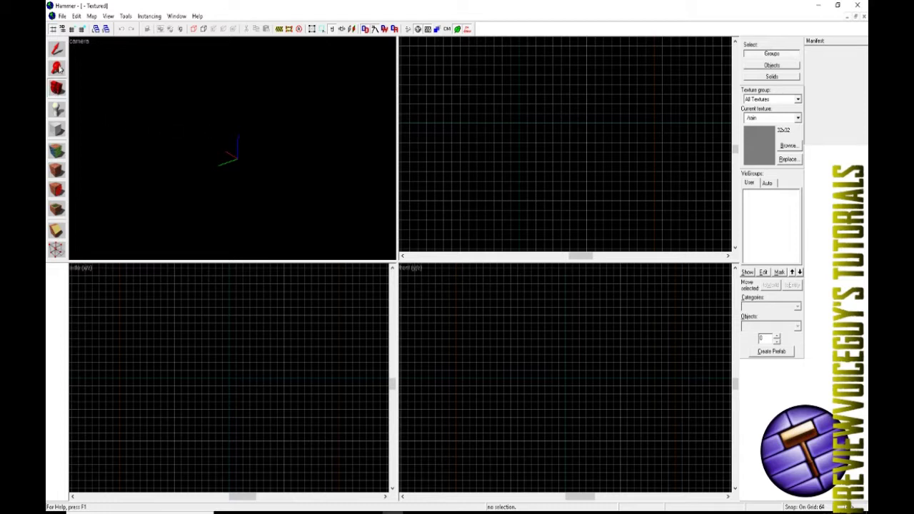
{"action": "key", "text": "z"}
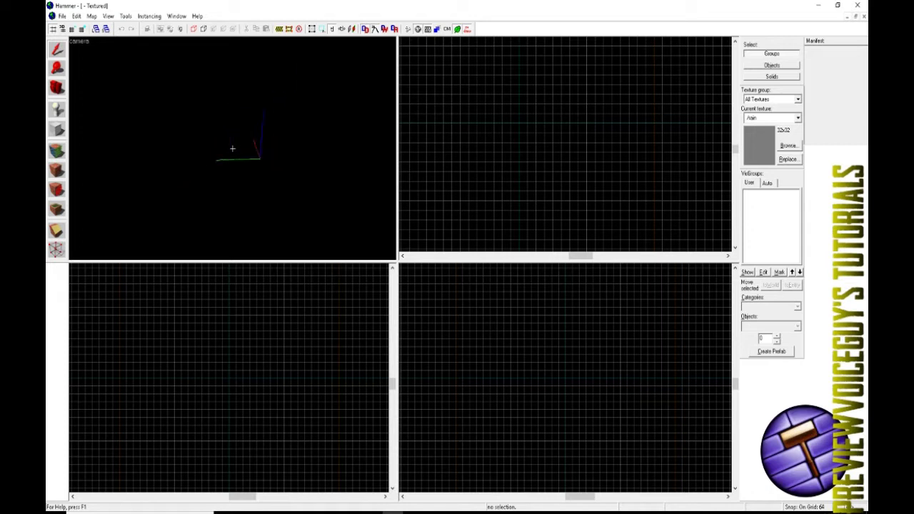
{"action": "key", "text": "w"}
{"action": "key", "text": "w"}
{"action": "key", "text": "z"}
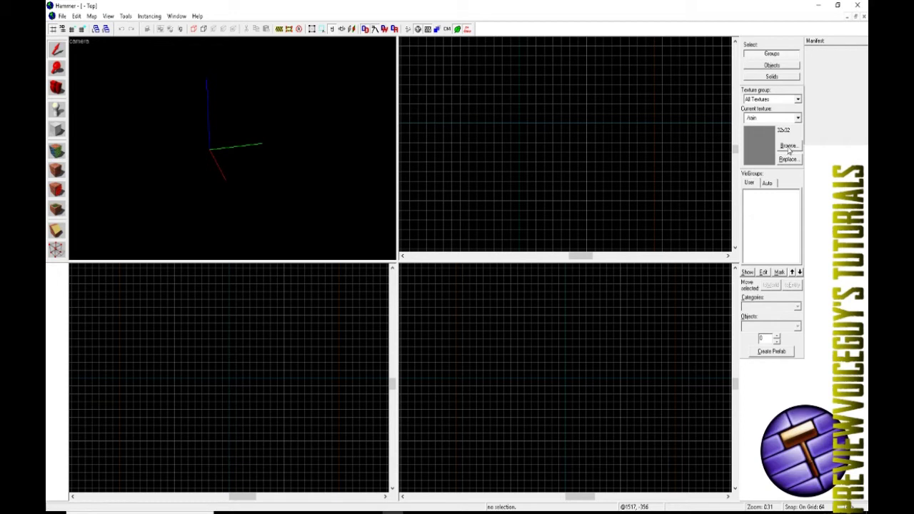
Open the texture browser and filter it by 'concrete' to look through the concrete textures
{"action": "left_click", "coordinate": [789, 145]}
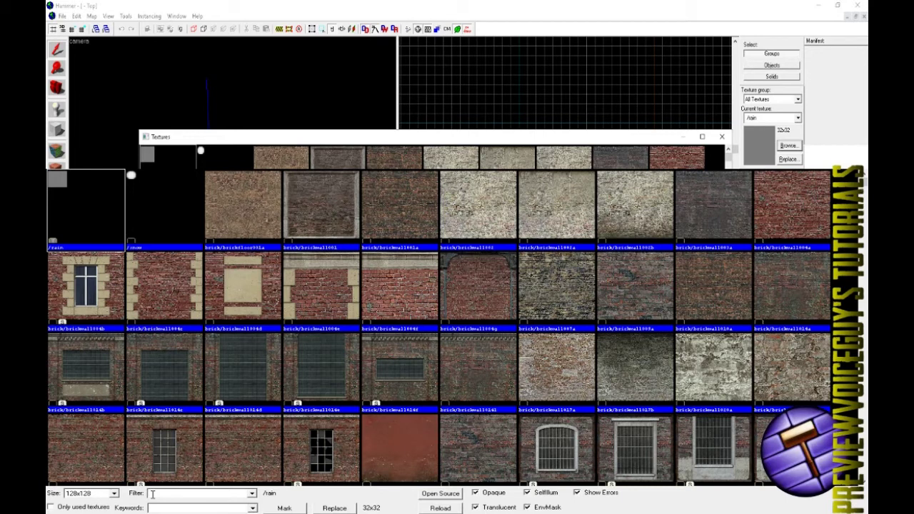
{"action": "type", "text": "concrete"}
{"action": "scroll", "coordinate": [427, 354], "scroll_direction": "down", "scroll_amount": 5}
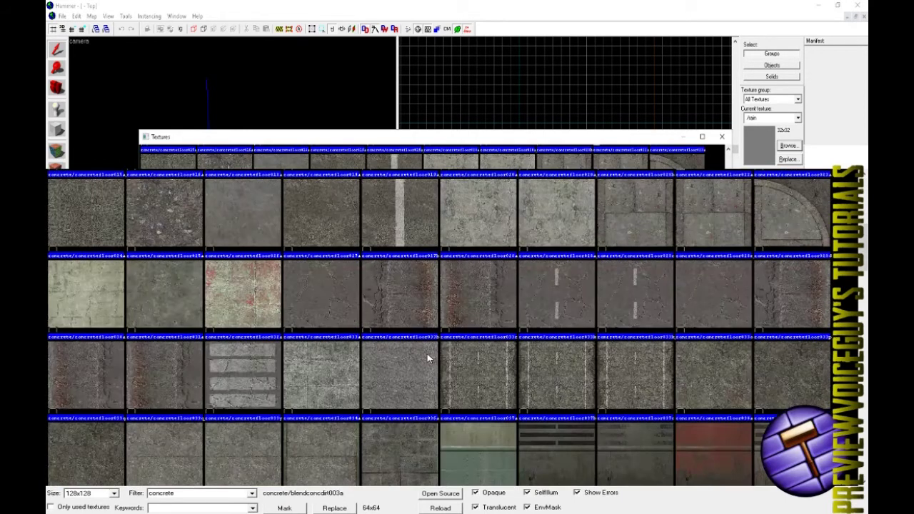
{"action": "scroll", "coordinate": [427, 353], "scroll_direction": "down", "scroll_amount": 15}
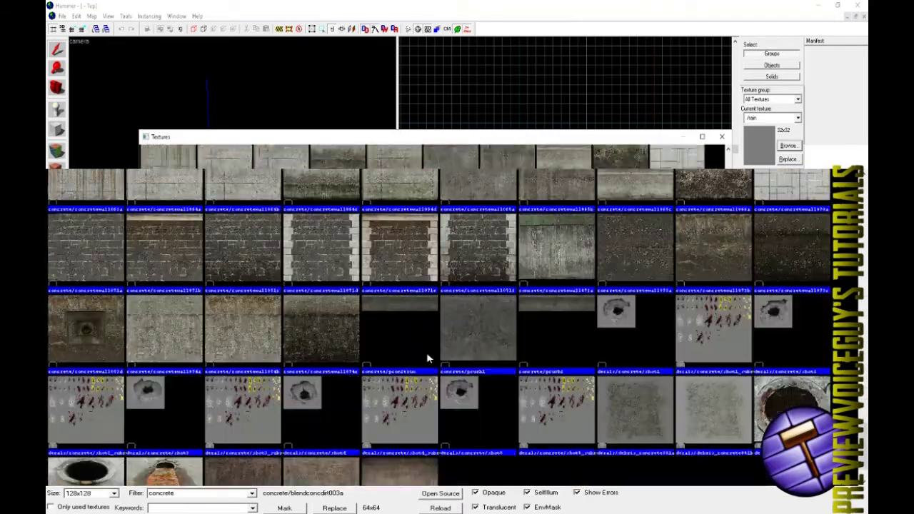
{"action": "scroll", "coordinate": [370, 353], "scroll_direction": "up", "scroll_amount": 20}
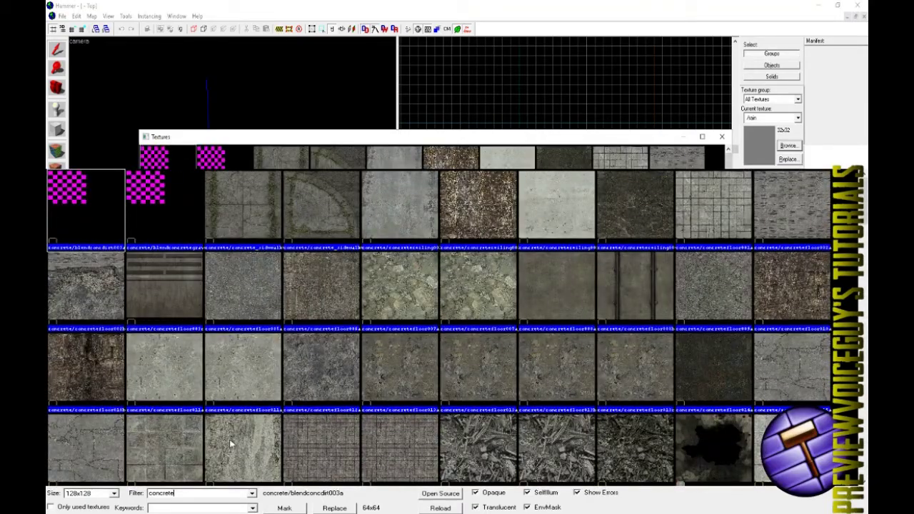
Filter textures by 'wood', 'tile' and 'dev', then pick dev_cratewood01a
{"action": "key", "text": "BackSpace"}
{"action": "key", "text": "BackSpace"}
{"action": "key", "text": "BackSpace"}
{"action": "key", "text": "BackSpace"}
{"action": "key", "text": "BackSpace"}
{"action": "key", "text": "BackSpace"}
{"action": "key", "text": "BackSpace"}
{"action": "key", "text": "BackSpace"}
{"action": "type", "text": "wood"}
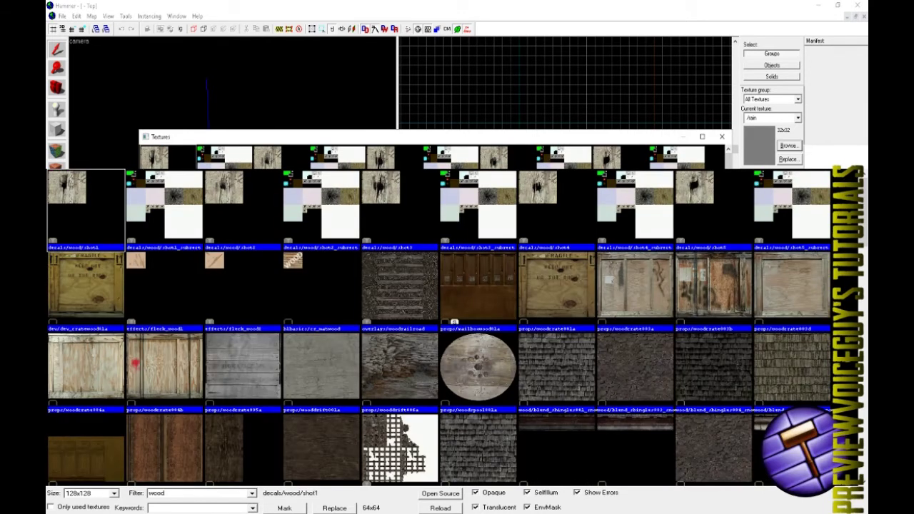
{"action": "key", "text": "BackSpace"}
{"action": "key", "text": "BackSpace"}
{"action": "key", "text": "BackSpace"}
{"action": "key", "text": "BackSpace"}
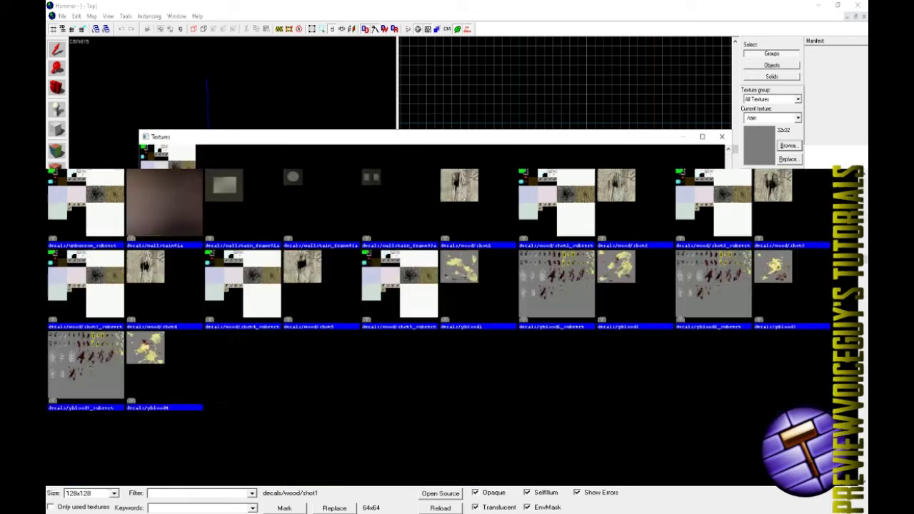
{"action": "type", "text": "lile"}
{"action": "key", "text": "BackSpace"}
{"action": "key", "text": "BackSpace"}
{"action": "key", "text": "BackSpace"}
{"action": "key", "text": "BackSpace"}
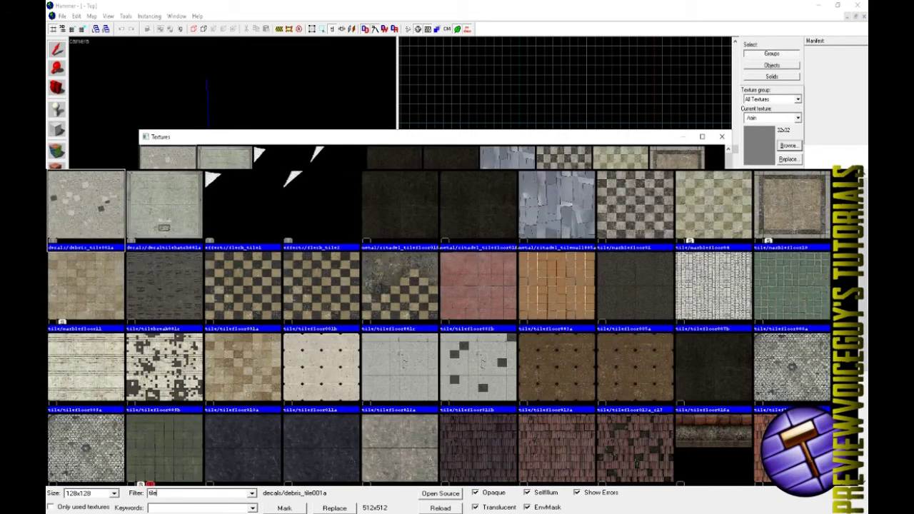
{"action": "type", "text": "dev"}
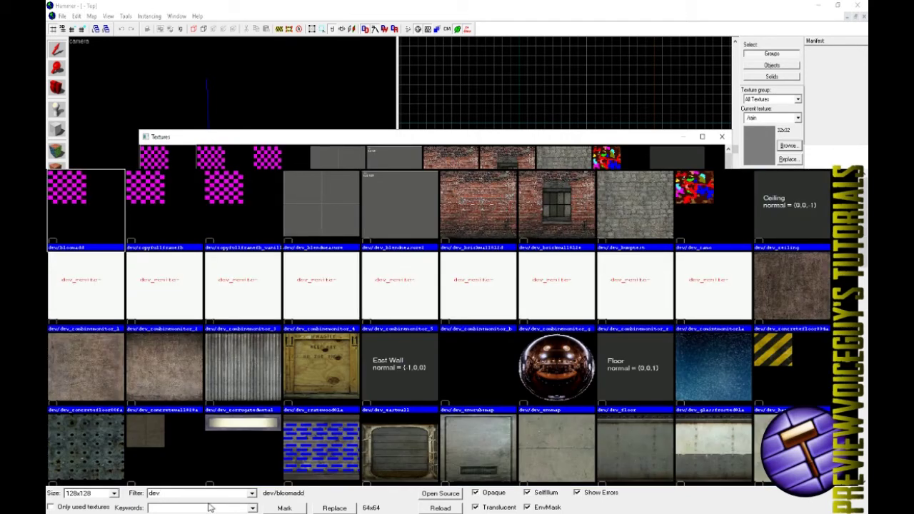
{"action": "left_click", "coordinate": [320, 371]}
{"action": "scroll", "coordinate": [320, 371], "scroll_direction": "down", "scroll_amount": 10}
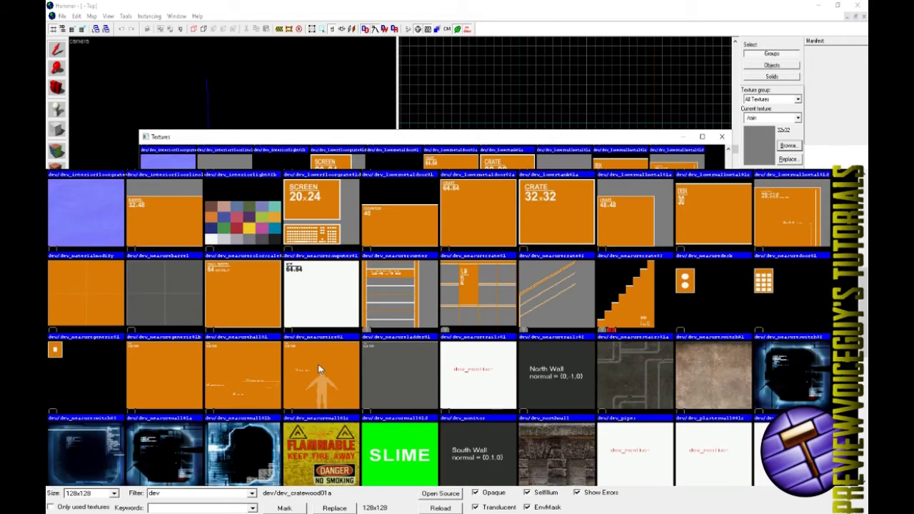
{"action": "scroll", "coordinate": [320, 369], "scroll_direction": "down", "scroll_amount": 10}
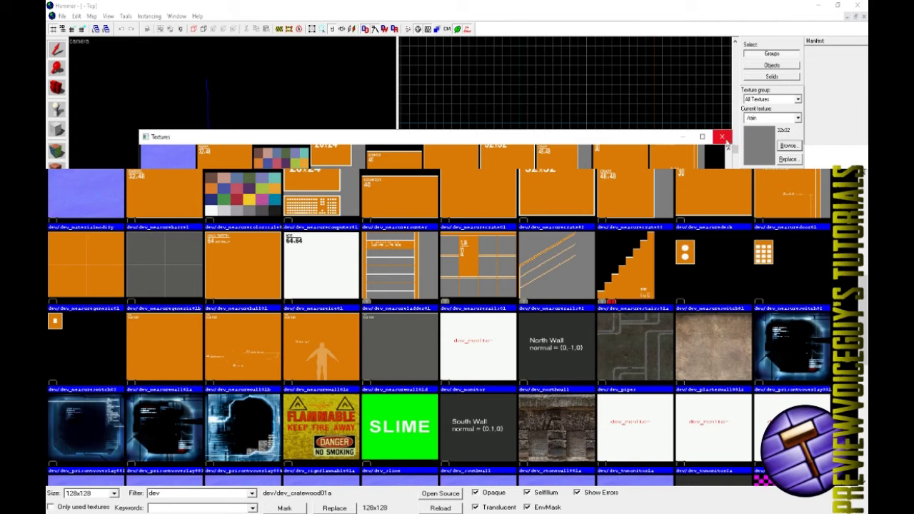
Close the Textures window and nudge the 3D camera's rotation slightly around the origin
{"action": "left_click", "coordinate": [721, 136]}
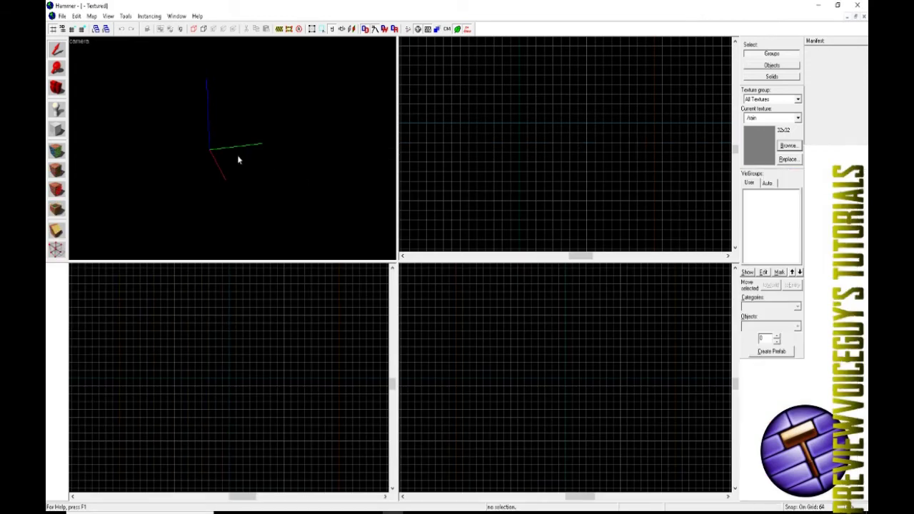
{"action": "left_click_drag", "start_coordinate": [241, 157], "coordinate": [240, 158]}
{"action": "left_click_drag", "start_coordinate": [238, 158], "coordinate": [239, 158]}
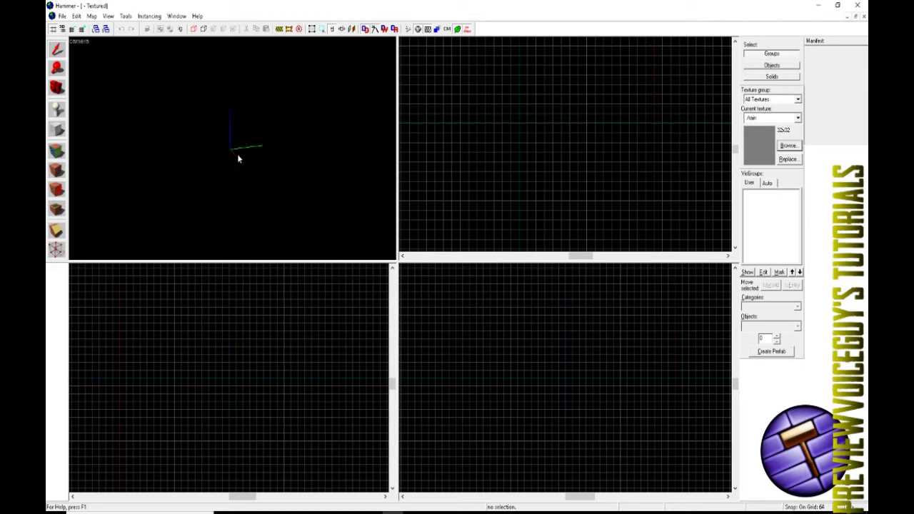